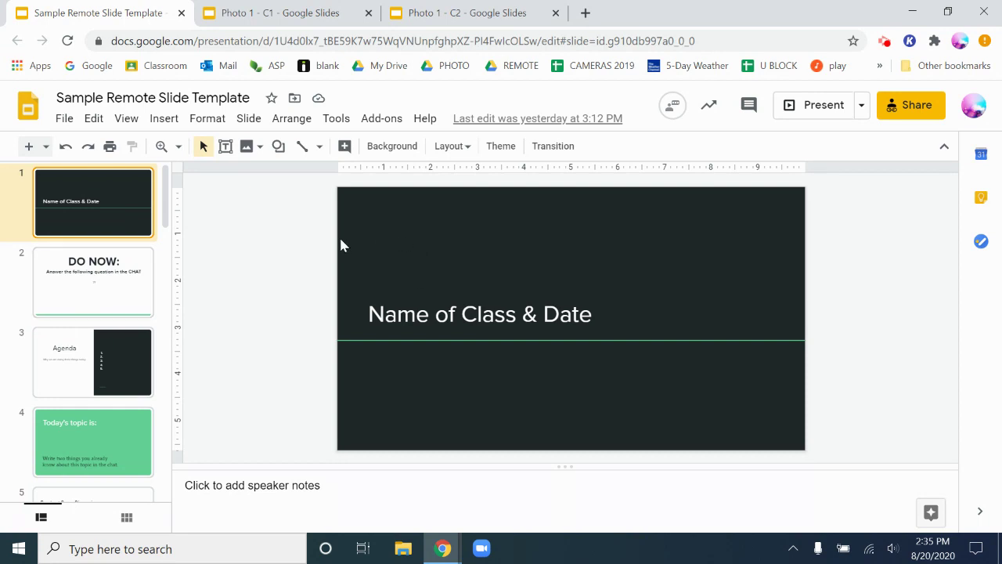
Review slides 2 through 7 of the Sample Remote Slide Template, from the DO NOW prompt to the Large Group Discussion slide.
click(131, 294)
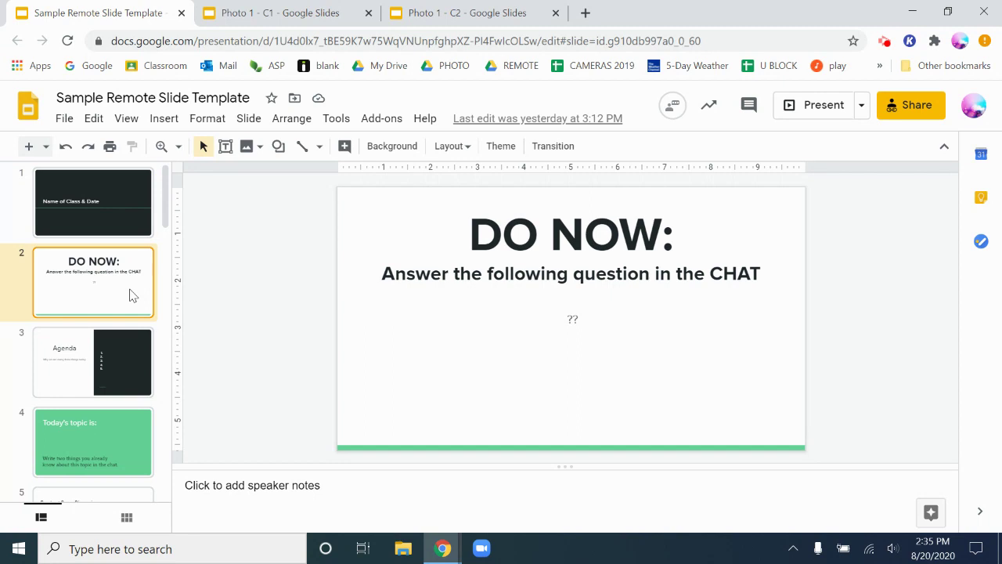
click(108, 363)
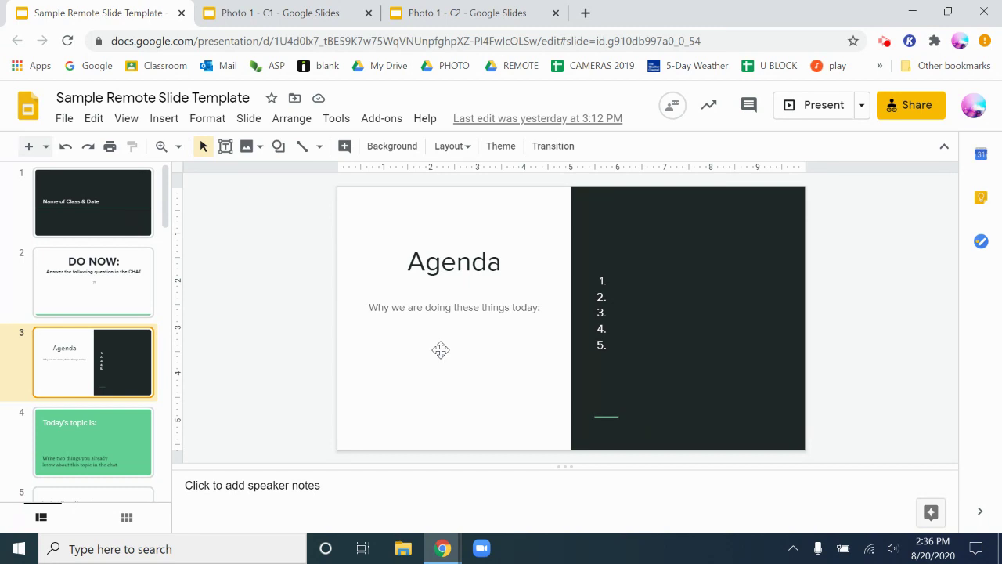
click(116, 440)
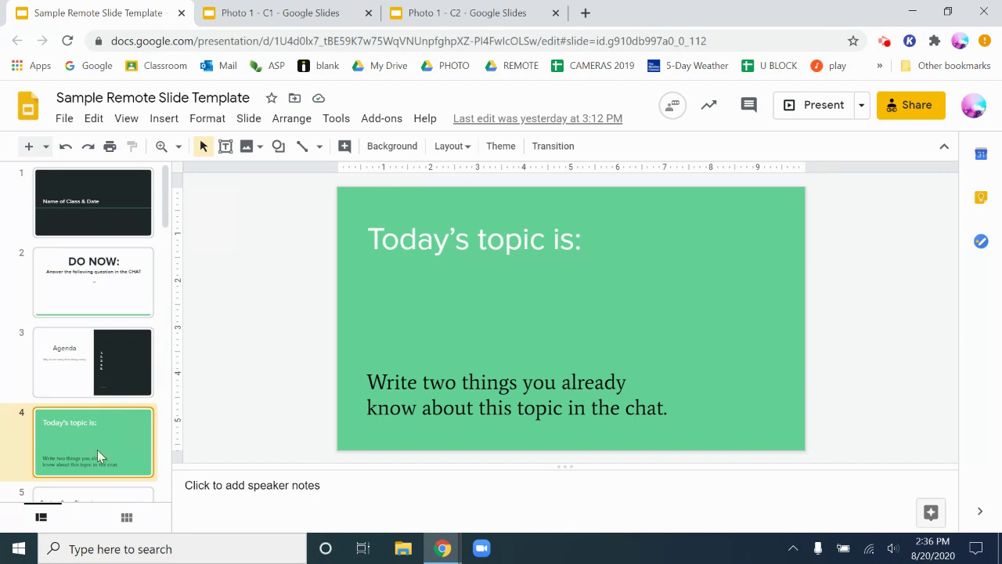
scroll(97, 450, down, 2)
click(110, 388)
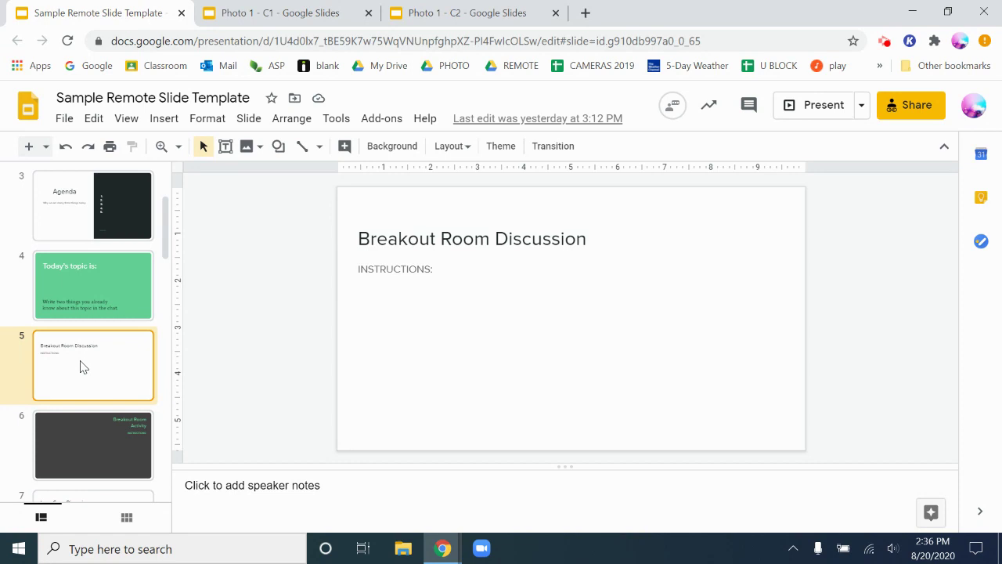
click(91, 436)
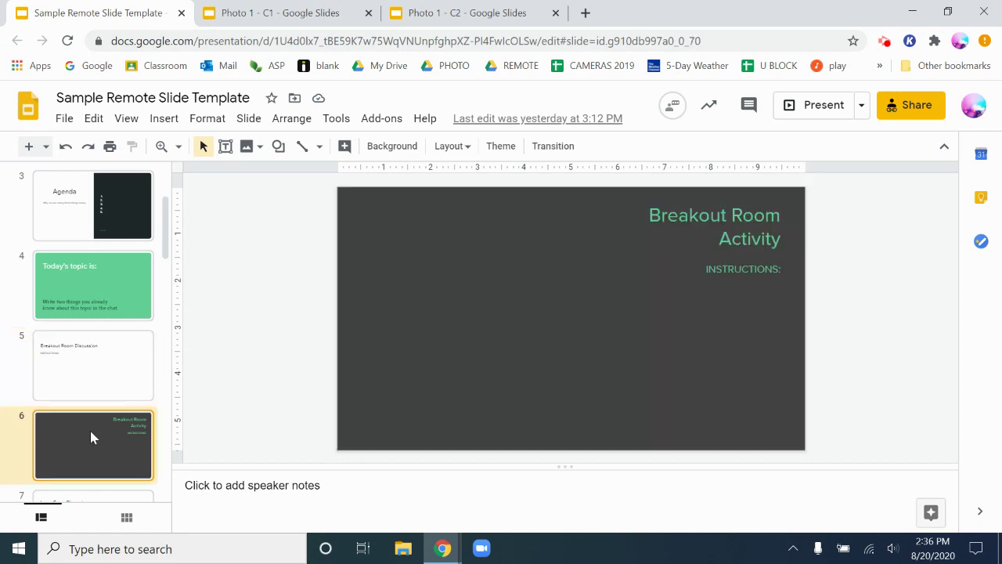
scroll(90, 437, down, 1)
click(92, 437)
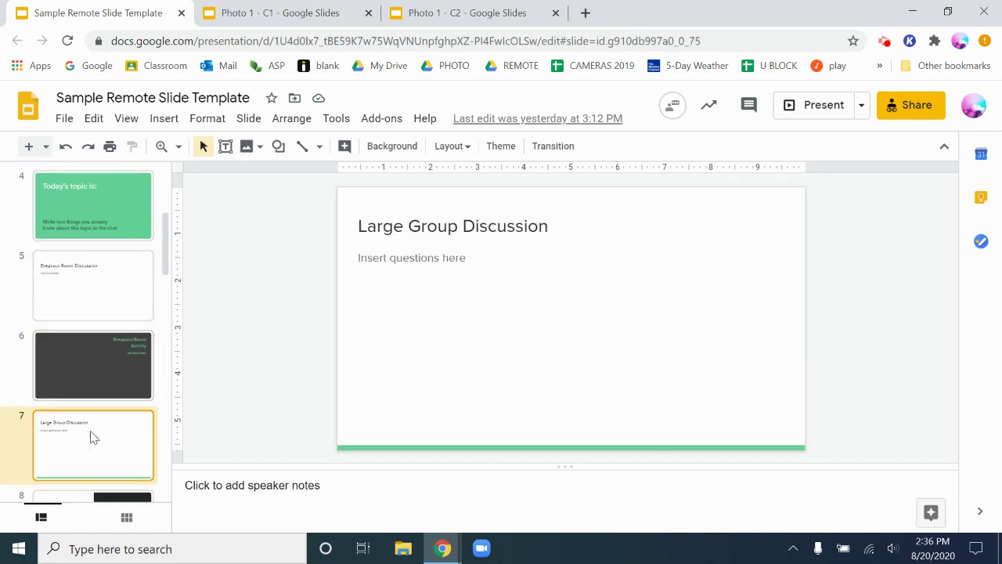
Review template slides 8 through 11, covering Padlet Activity, New Topic, In class break and FlipGrid Activity.
scroll(91, 437, down, 2)
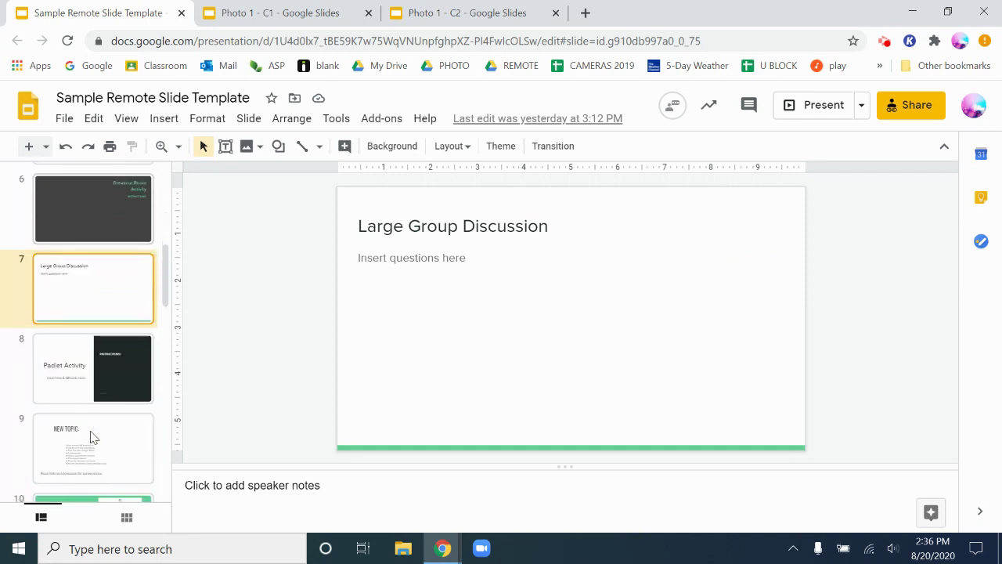
click(118, 394)
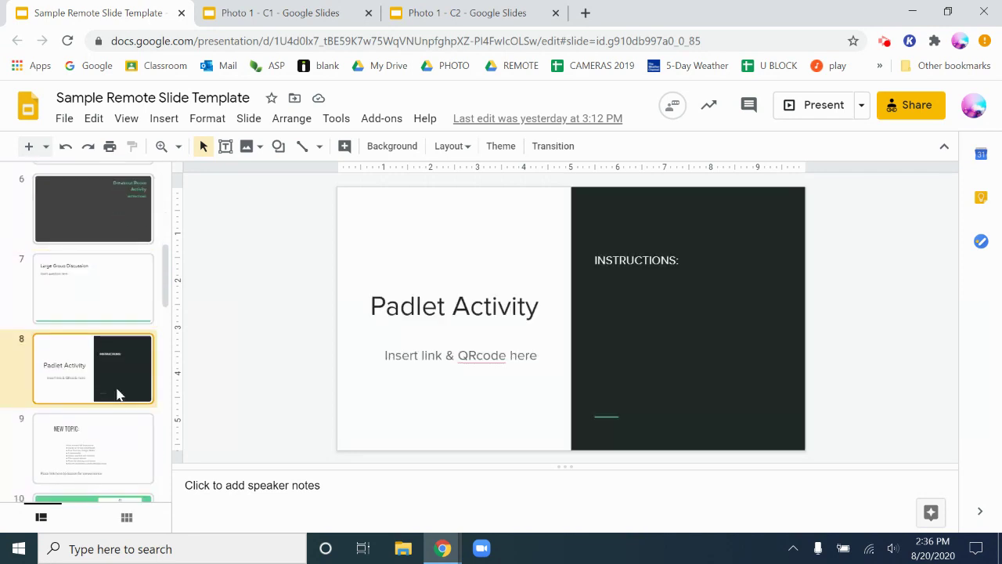
click(116, 440)
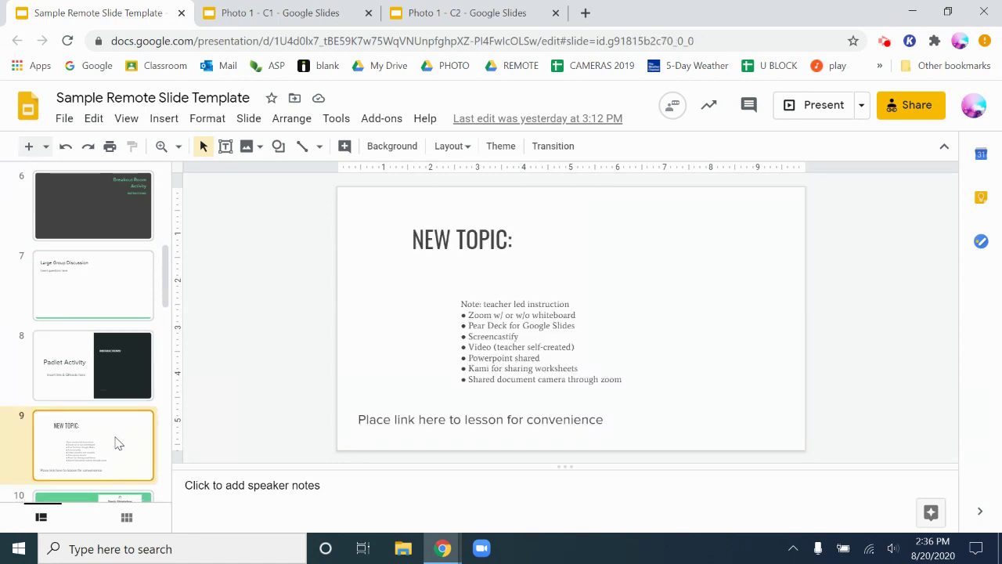
scroll(115, 444, down, 2)
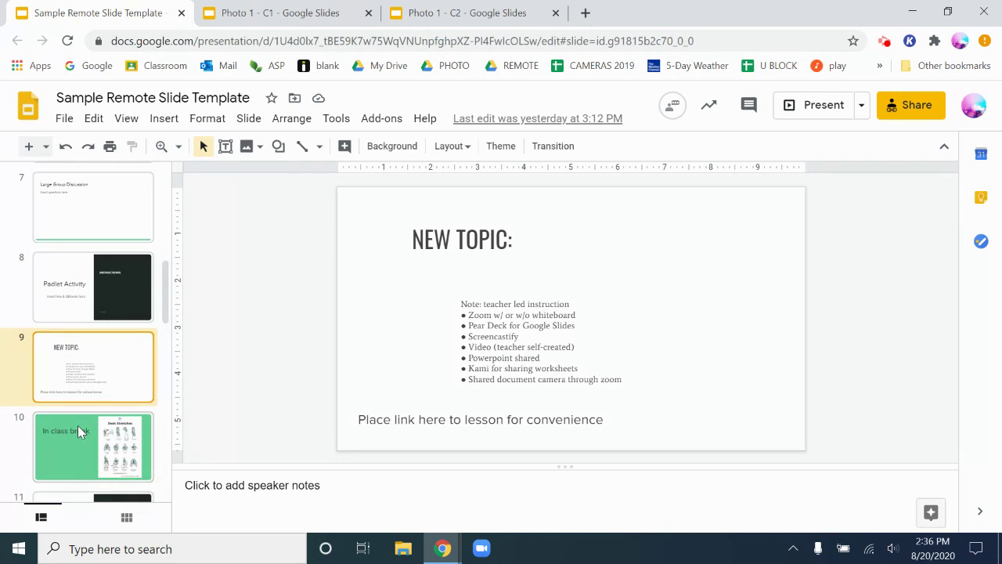
click(69, 444)
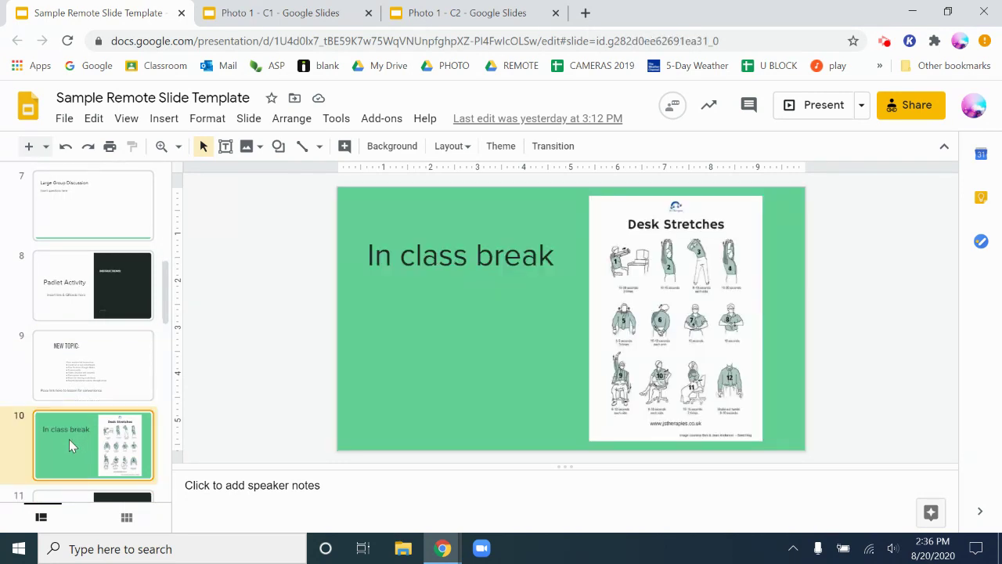
scroll(70, 444, down, 2)
click(71, 446)
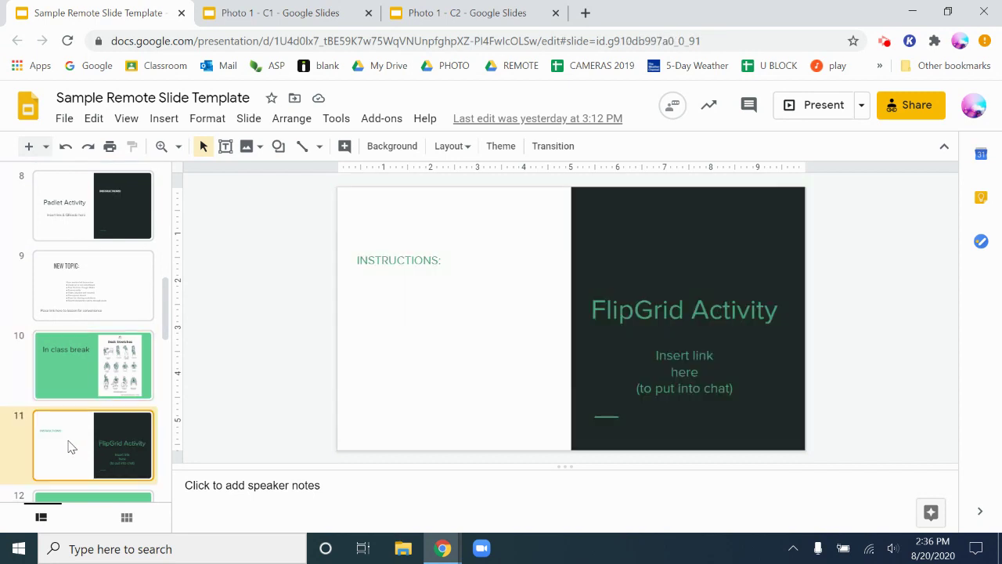
Review template slides 12 through 16, from Time for a Poll through the SEL slides to Out of class break.
scroll(69, 446, down, 2)
click(70, 429)
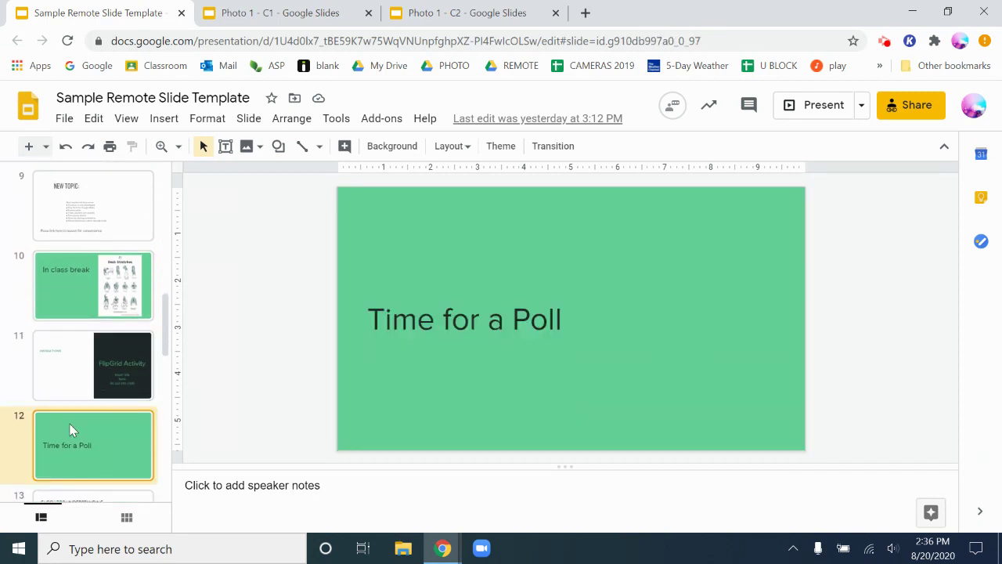
scroll(69, 423, down, 2)
click(106, 462)
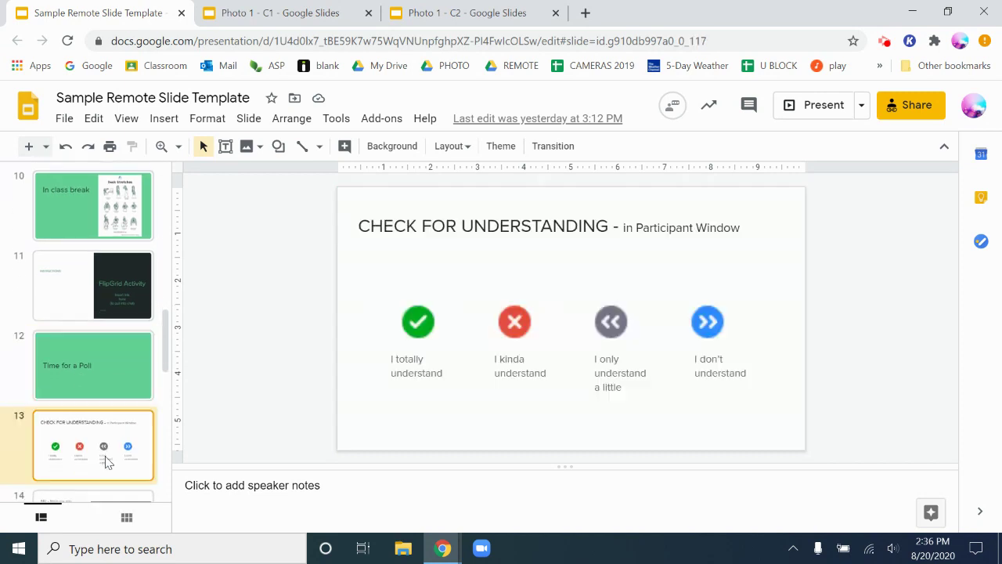
scroll(106, 461, down, 2)
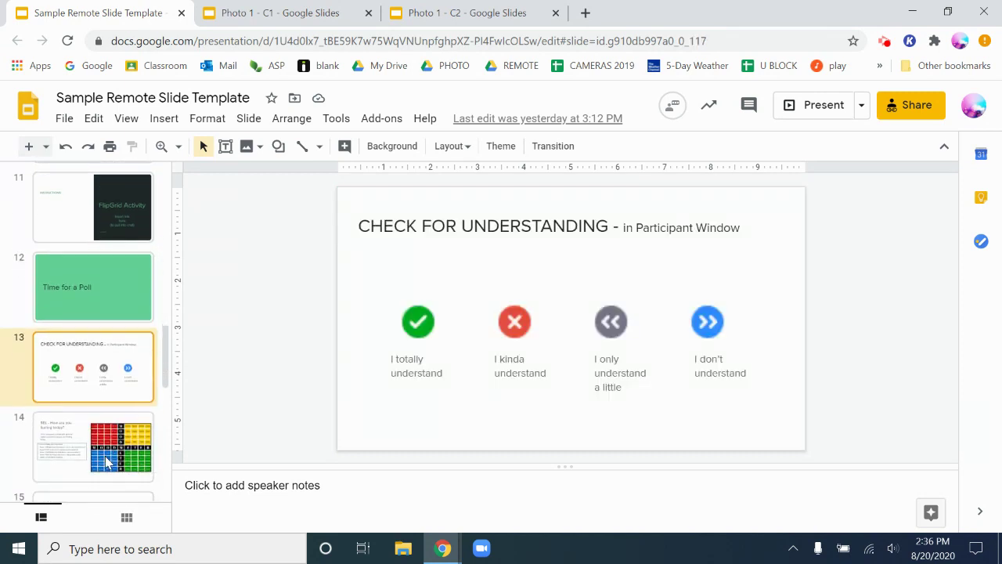
click(107, 462)
scroll(106, 461, down, 2)
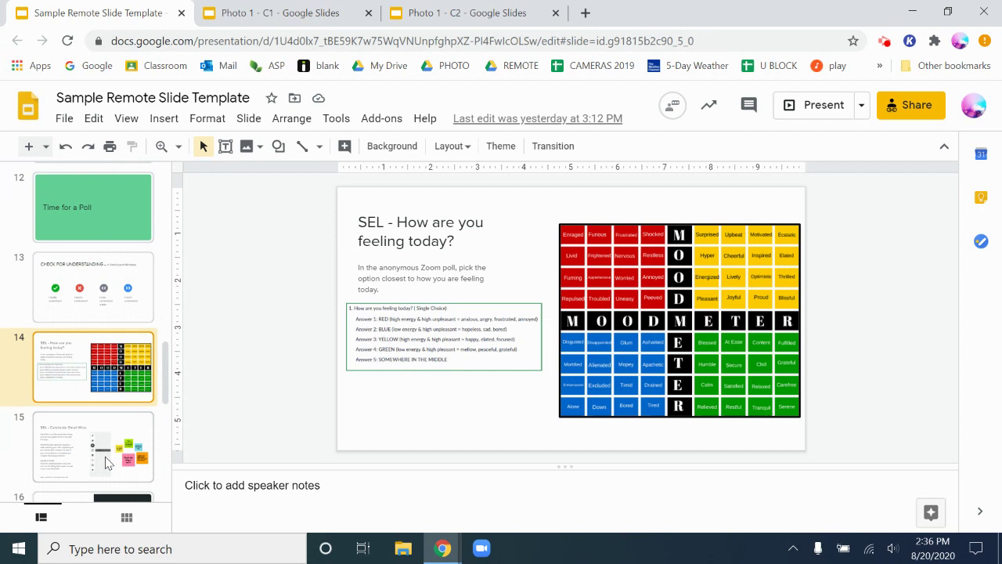
click(107, 461)
scroll(106, 461, down, 2)
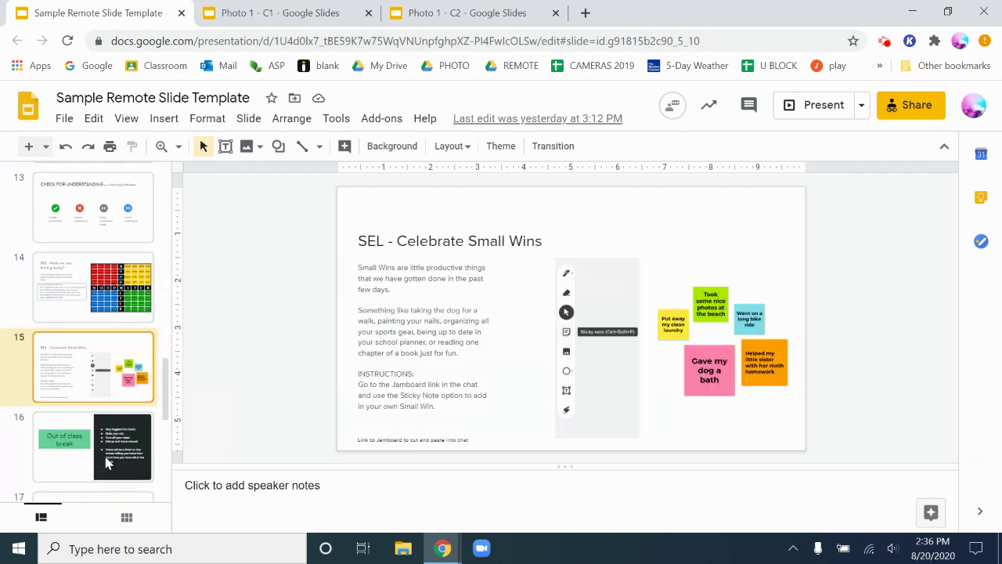
click(107, 461)
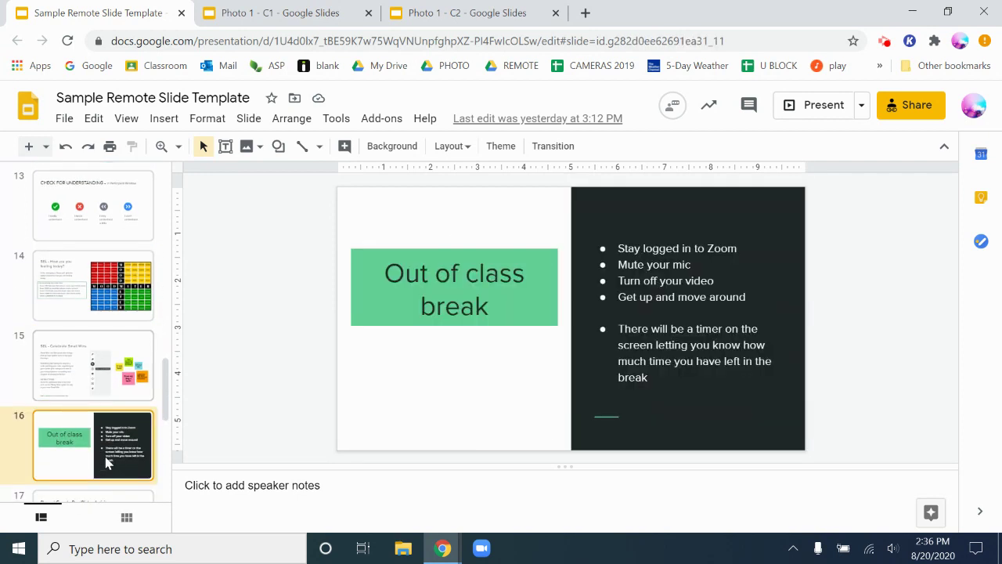
Review template slides 17 through 21, from the Shared Google Doc/Slides Activity to Ticket to leave / WRAP UP, and return to the start of the slide list.
scroll(107, 462, down, 2)
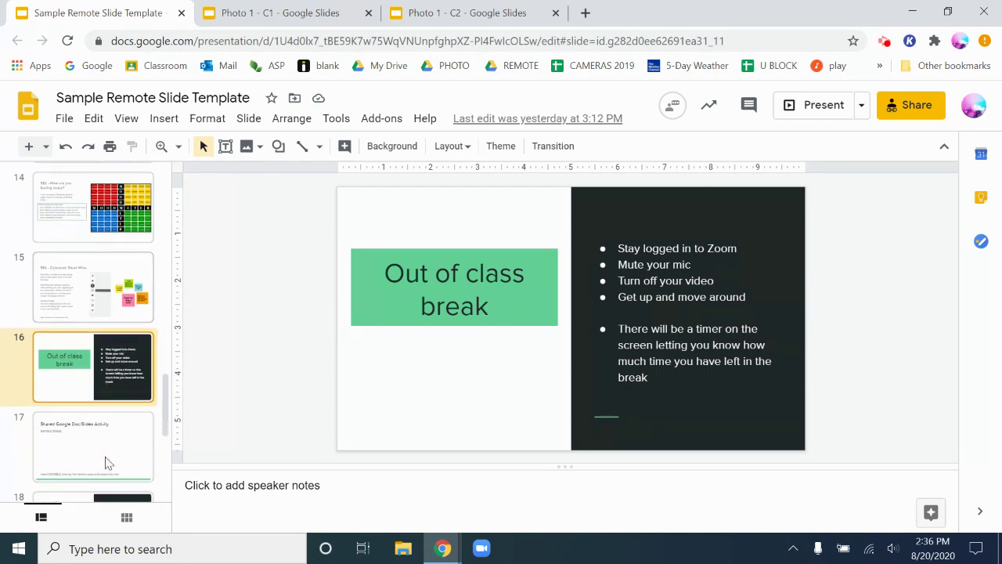
click(108, 463)
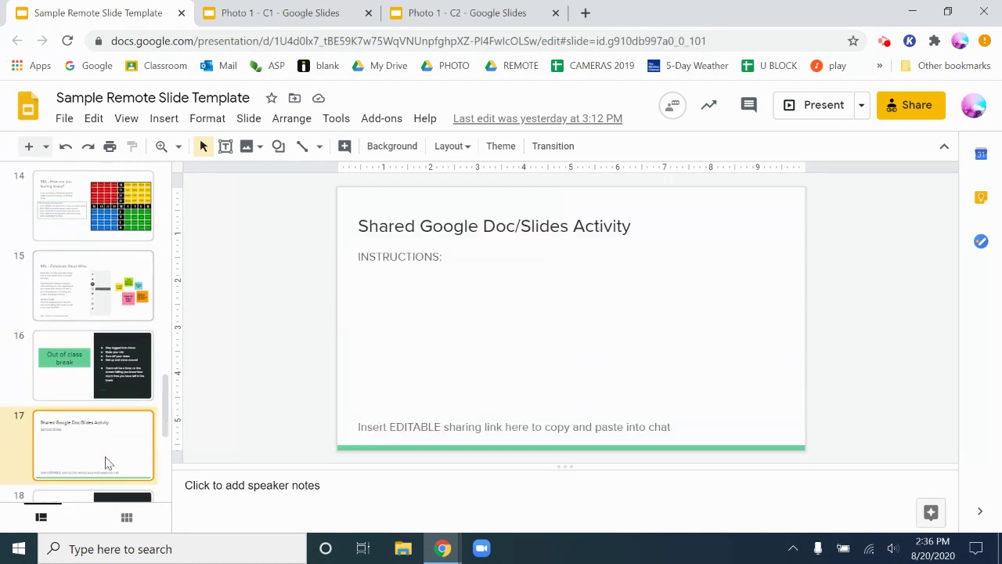
scroll(108, 463, down, 2)
click(108, 463)
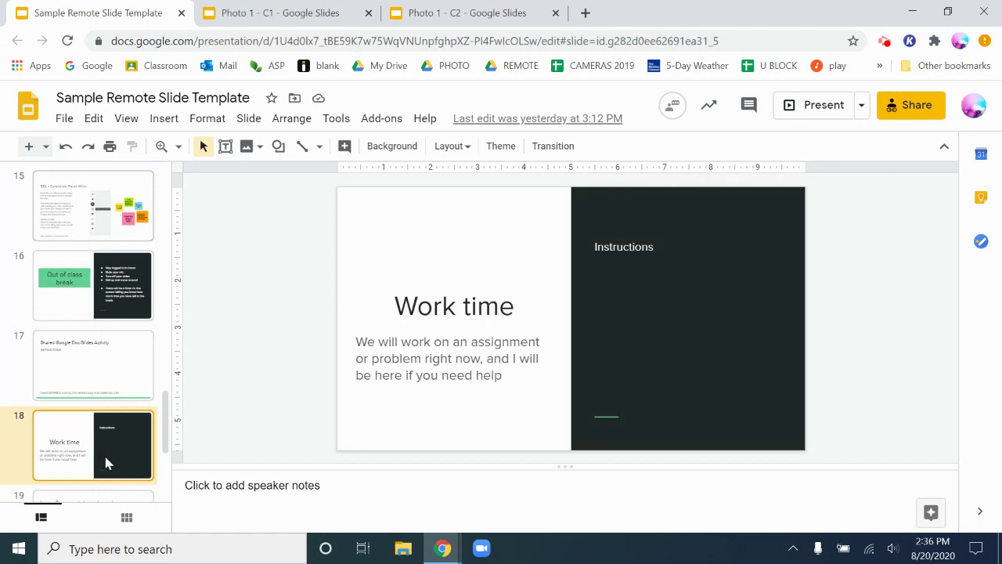
scroll(108, 463, down, 2)
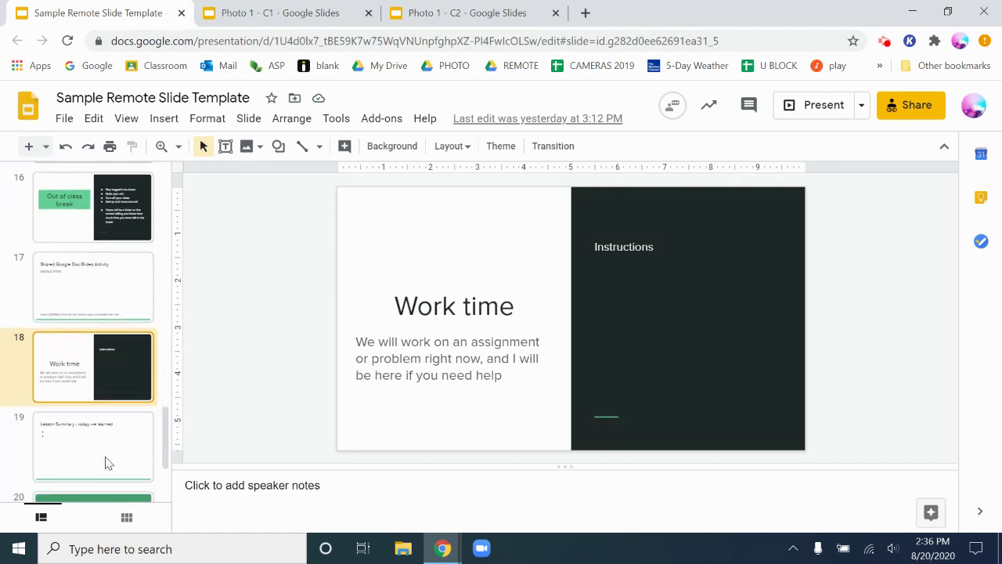
click(108, 463)
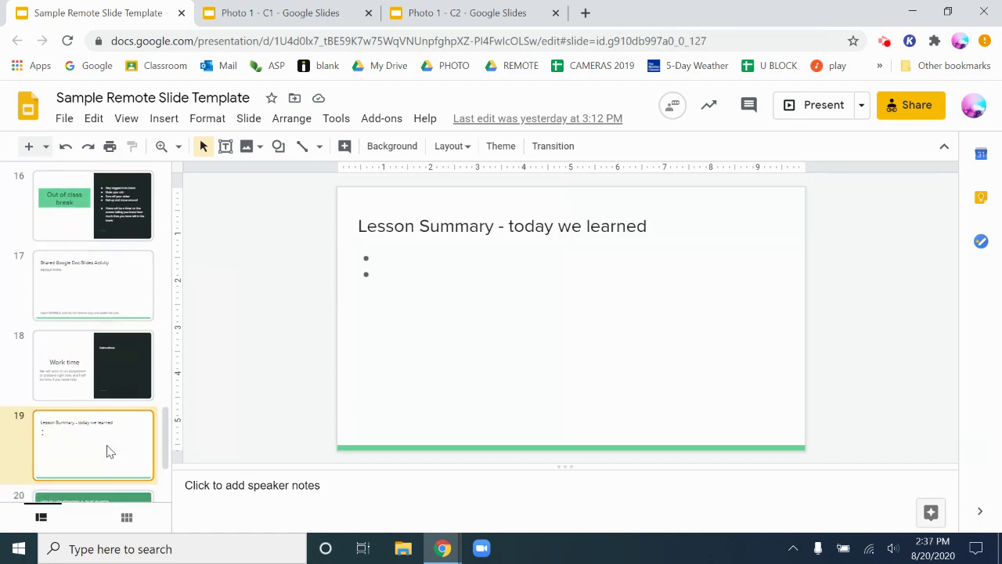
scroll(104, 467, down, 2)
click(98, 425)
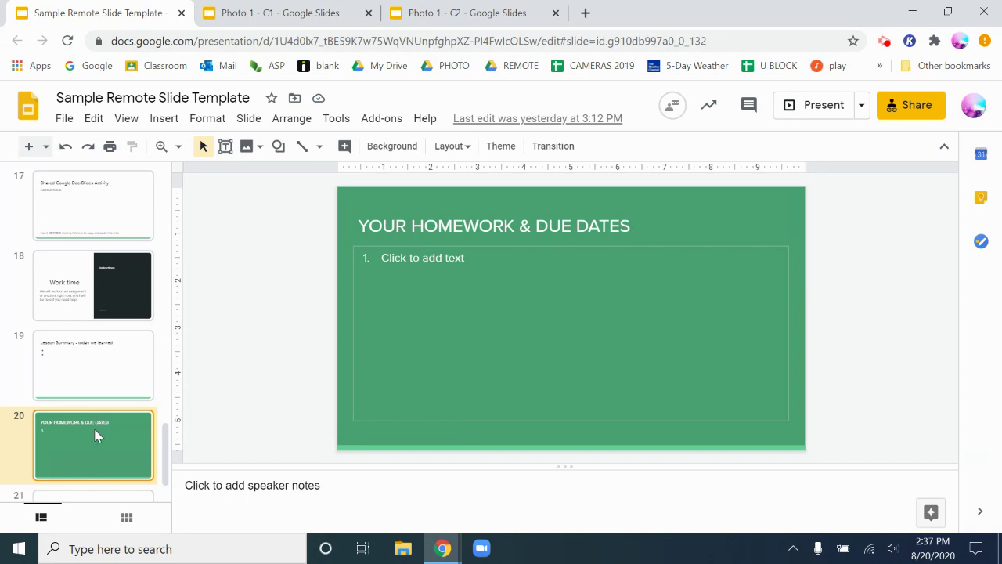
scroll(97, 437, down, 1)
click(92, 452)
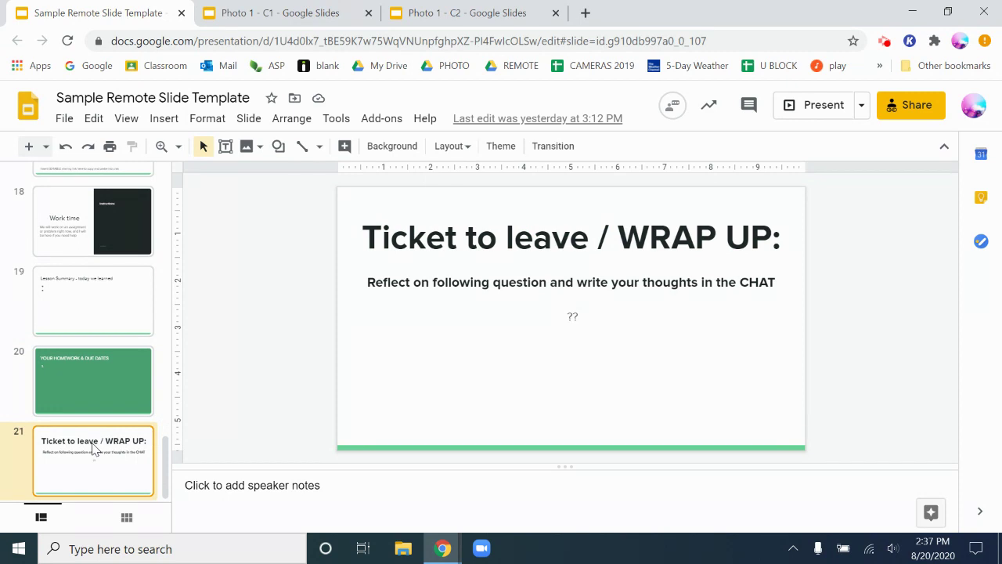
scroll(81, 391, up, 15)
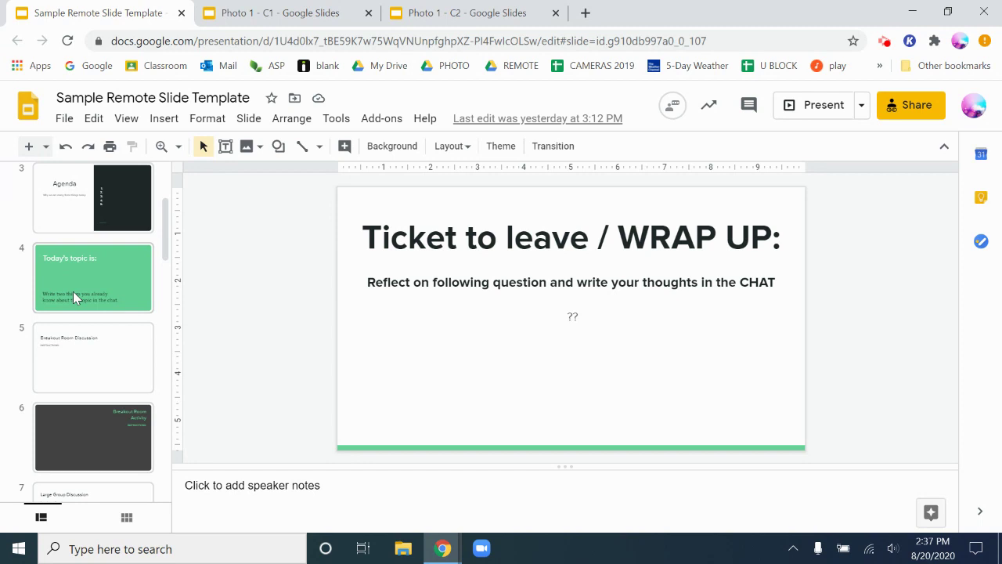
scroll(78, 324, up, 2)
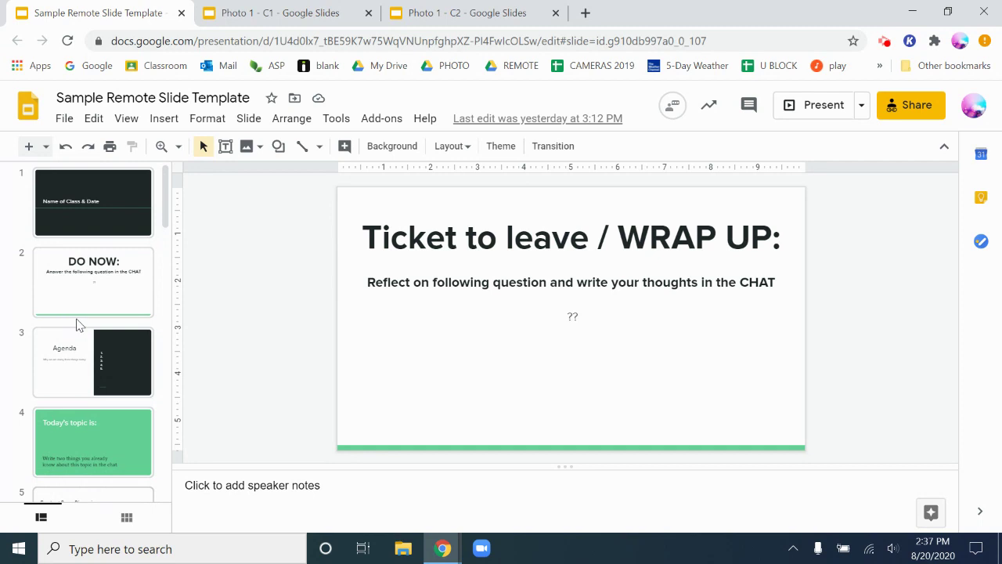
Switch to the Photo 1 - C1 presentation and view its DO NOW, Agenda and NEW TOPIC slides.
click(311, 19)
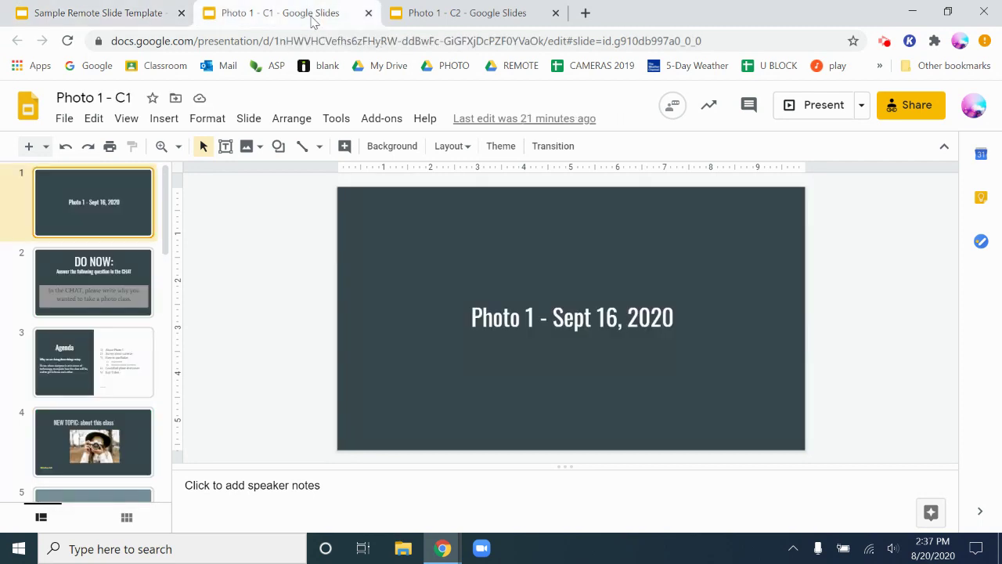
click(100, 272)
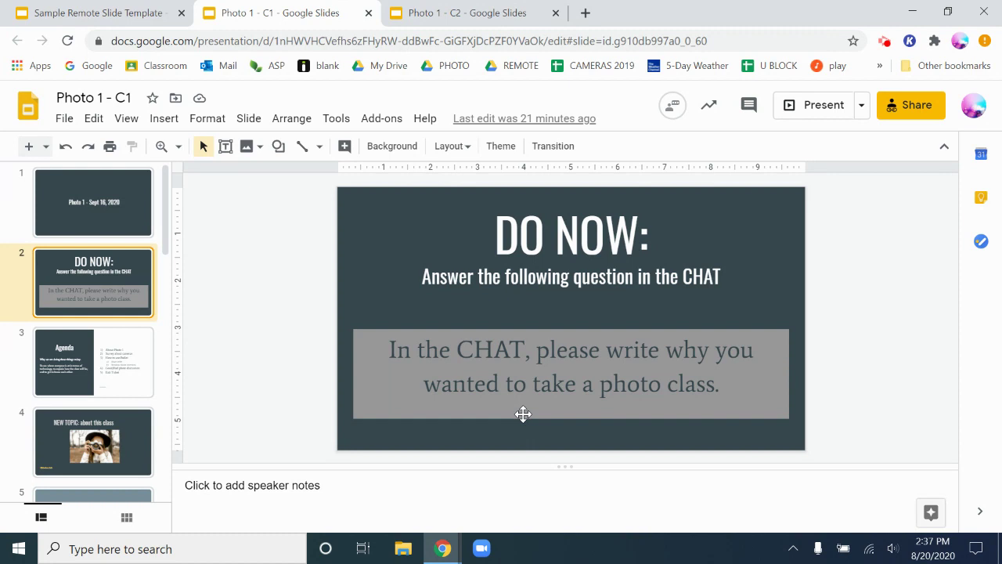
click(140, 379)
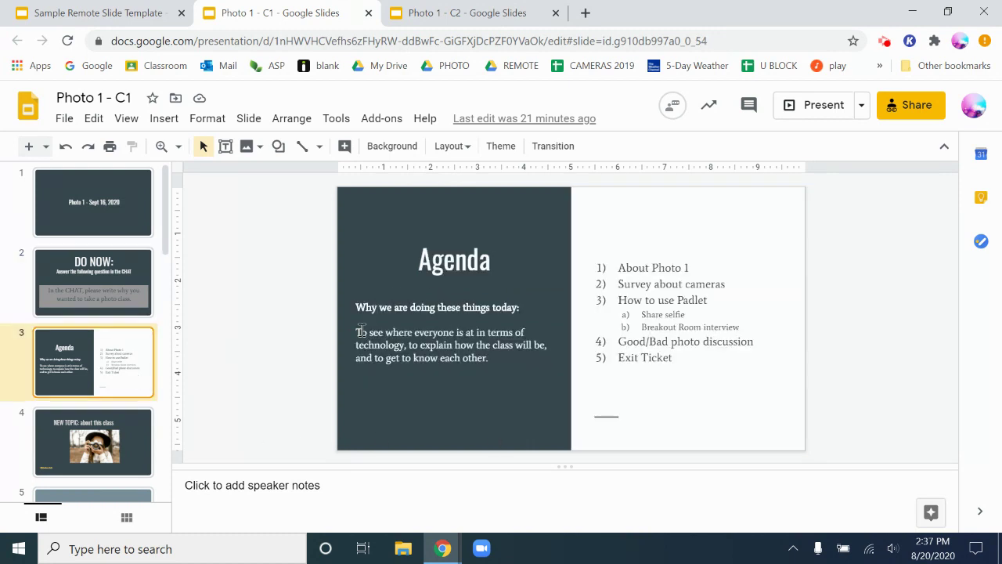
click(135, 457)
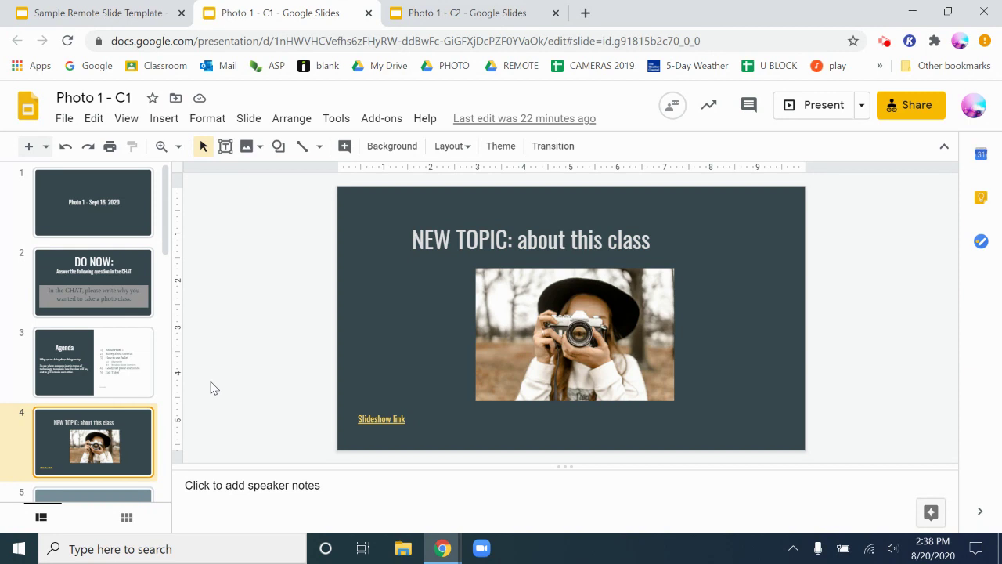
Open the presentation behind the NEW TOPIC slide's Slideshow link and view its "What do we do in this class?" slide.
click(386, 421)
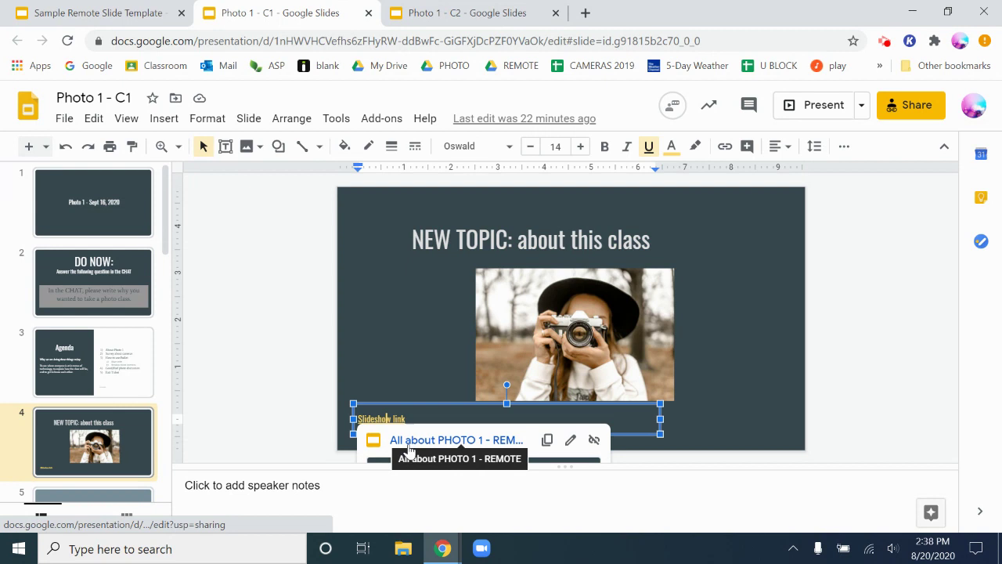
click(408, 445)
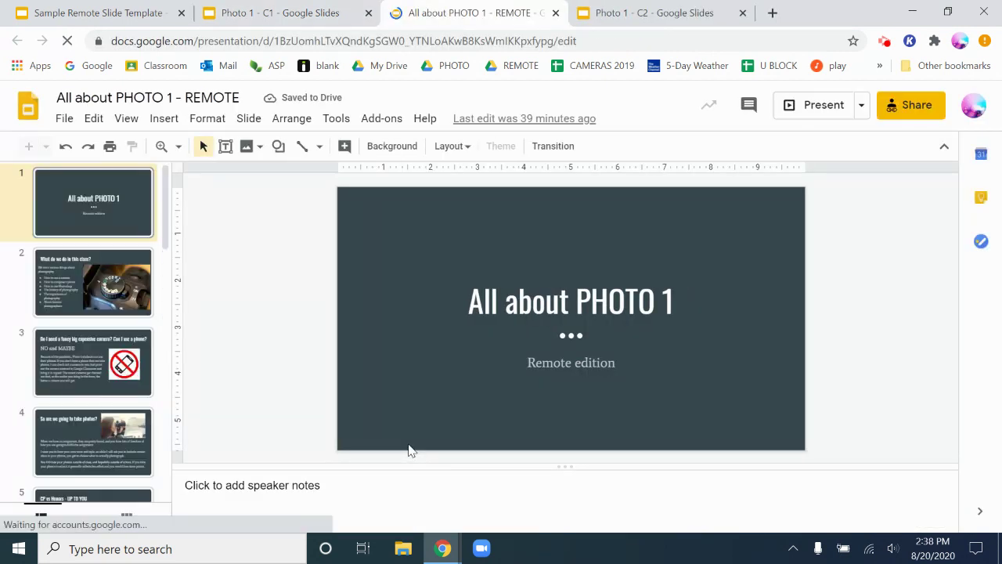
click(250, 11)
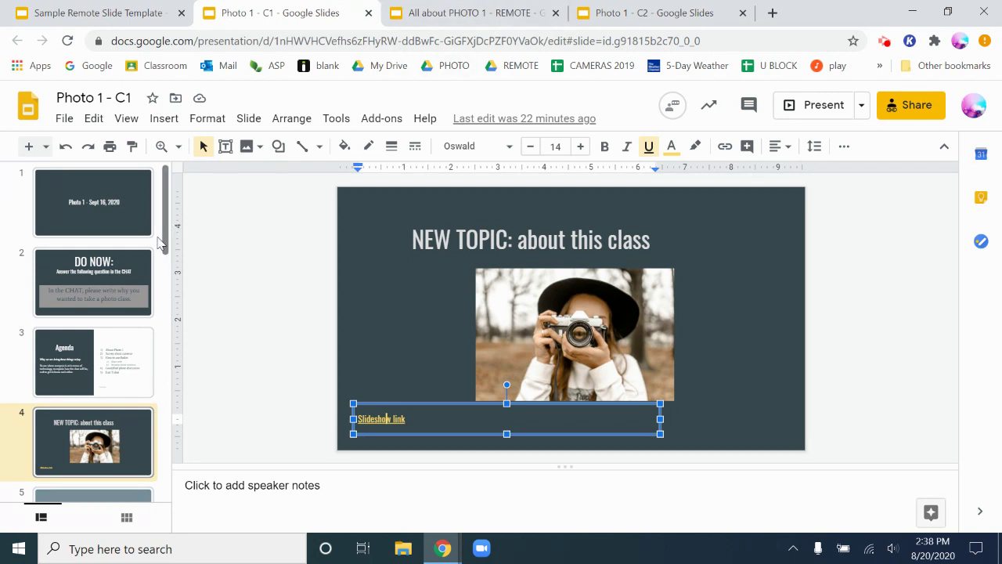
click(502, 26)
click(98, 292)
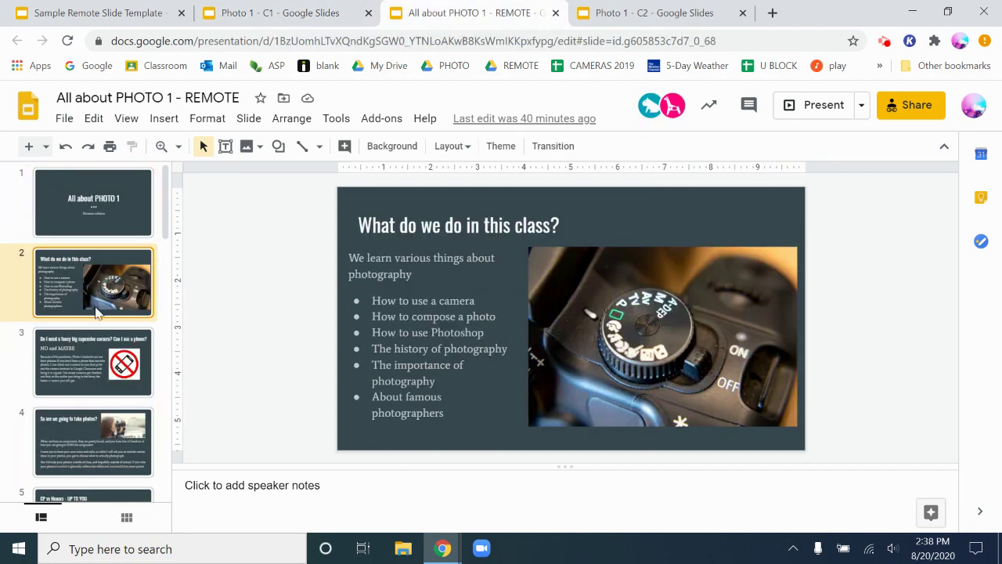
Review slides 3 through 6 of the All about PHOTO 1 - REMOTE presentation, ending on the plagiarism slide.
click(68, 364)
click(84, 455)
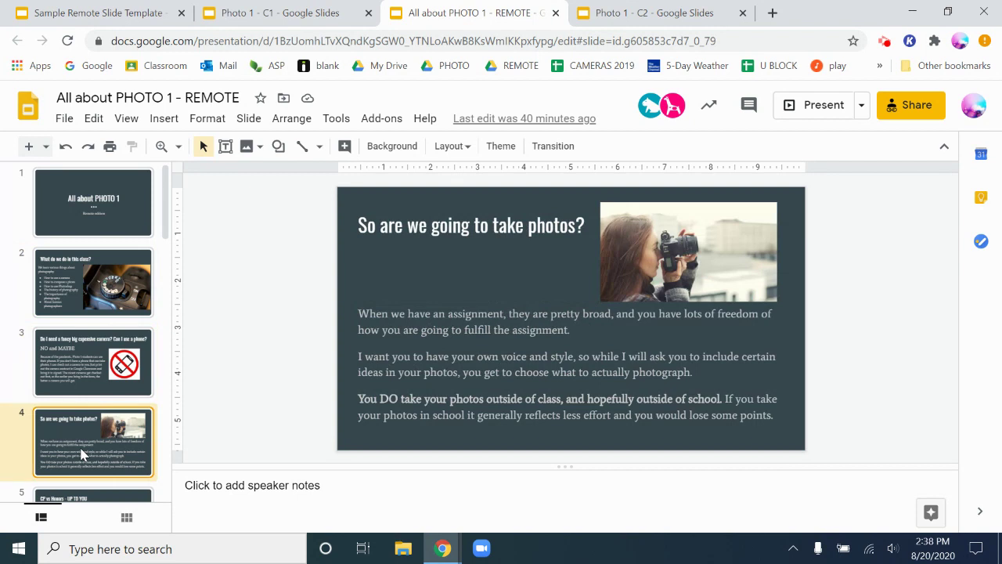
scroll(82, 452, down, 2)
click(107, 388)
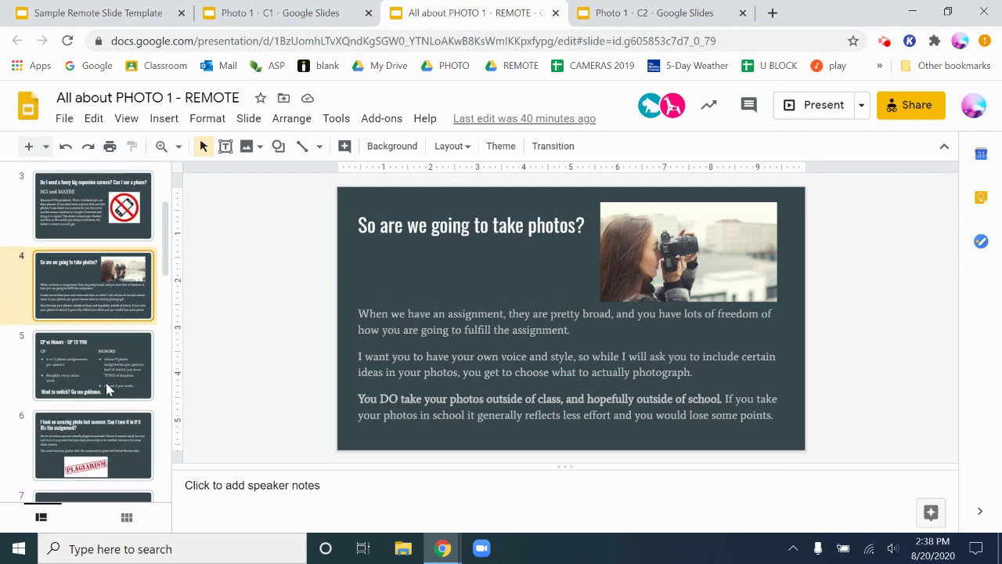
click(106, 428)
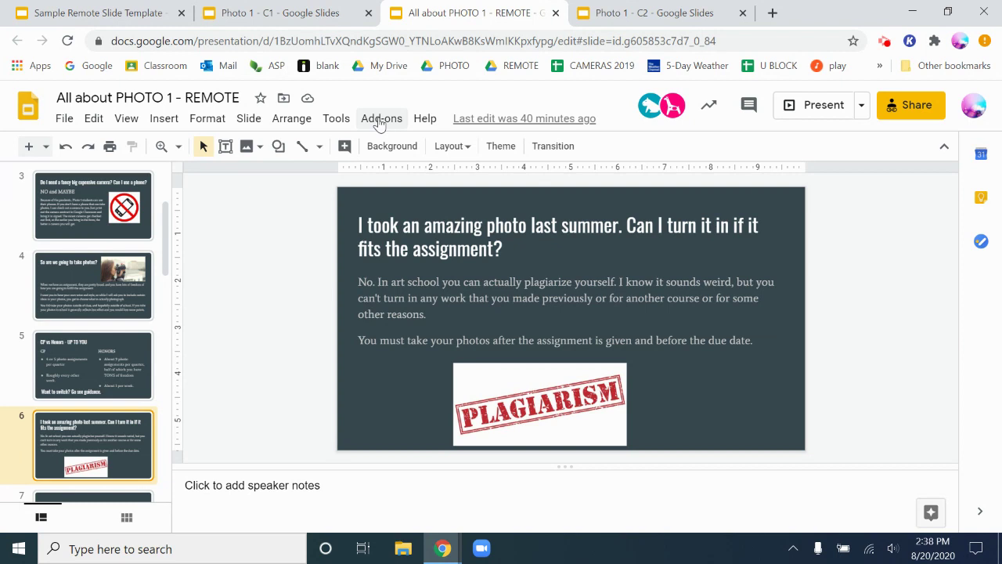
Present Photo 1 - C1 from the NEW TOPIC slide through the Ticket to leave / WRAP UP slide and exit the slideshow.
click(310, 23)
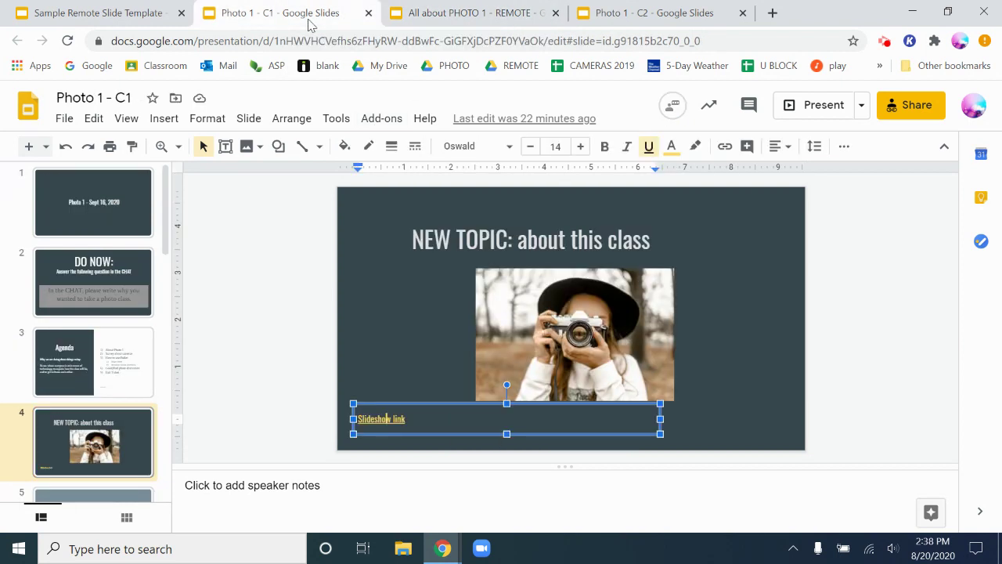
click(812, 104)
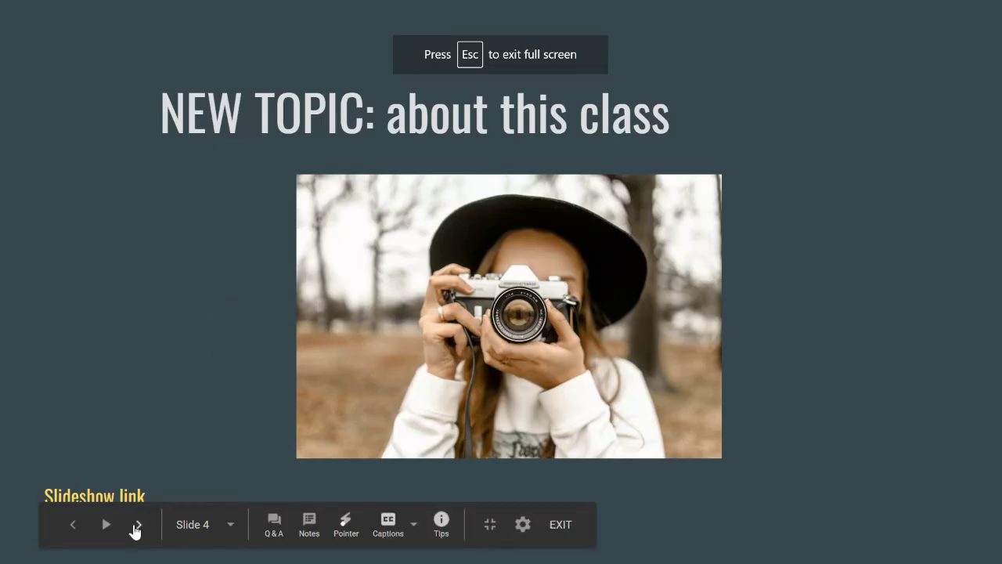
click(137, 526)
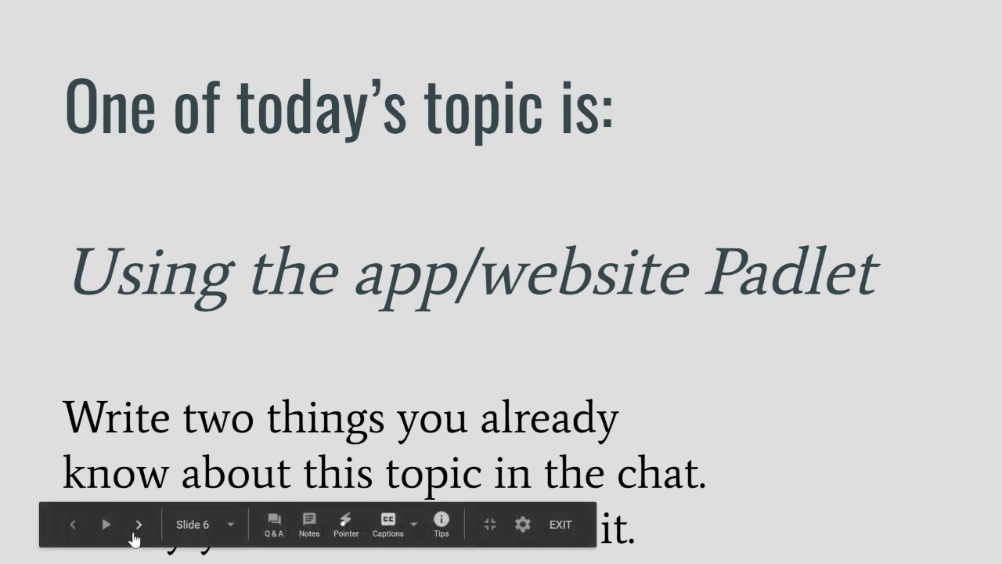
click(135, 532)
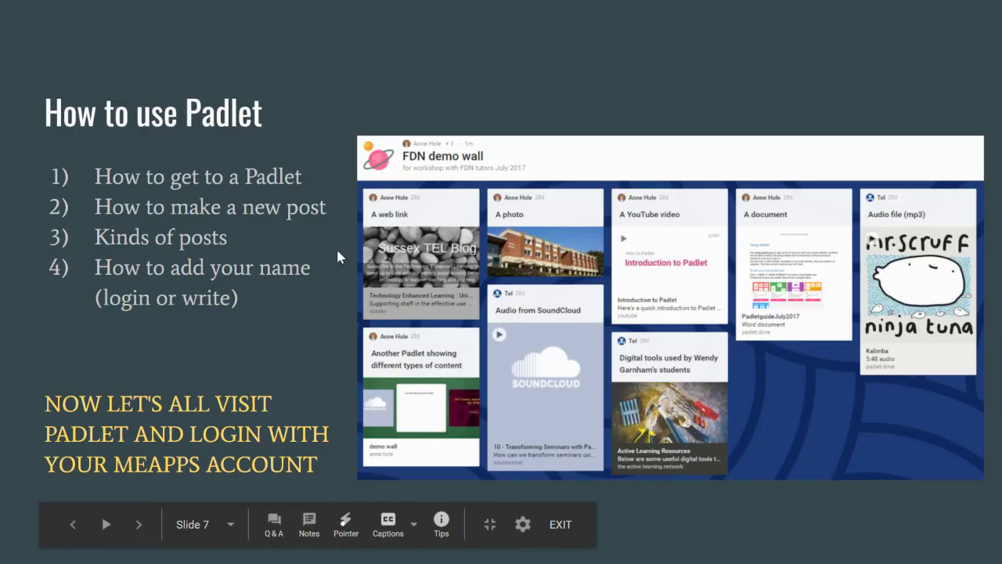
click(140, 524)
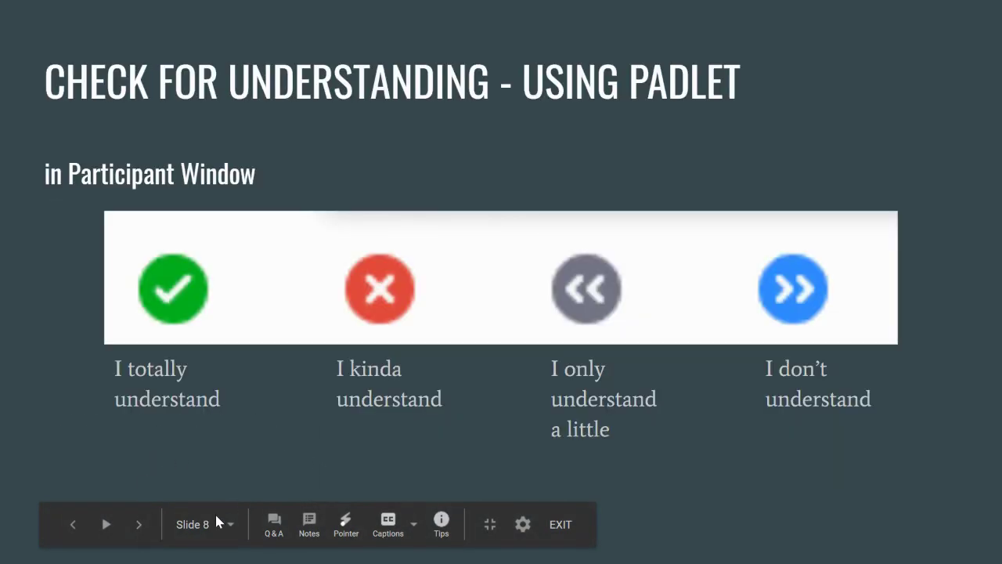
click(138, 525)
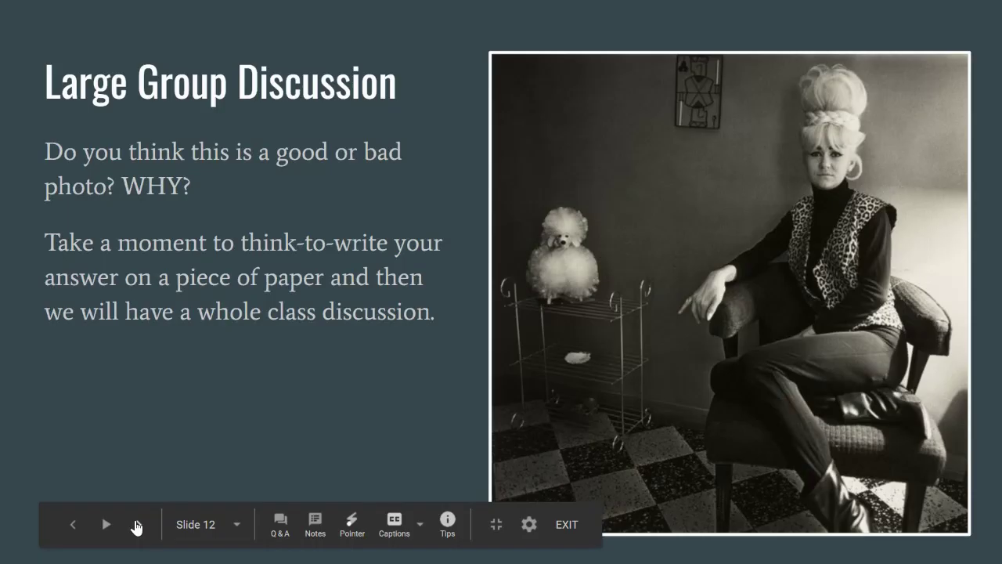
click(136, 523)
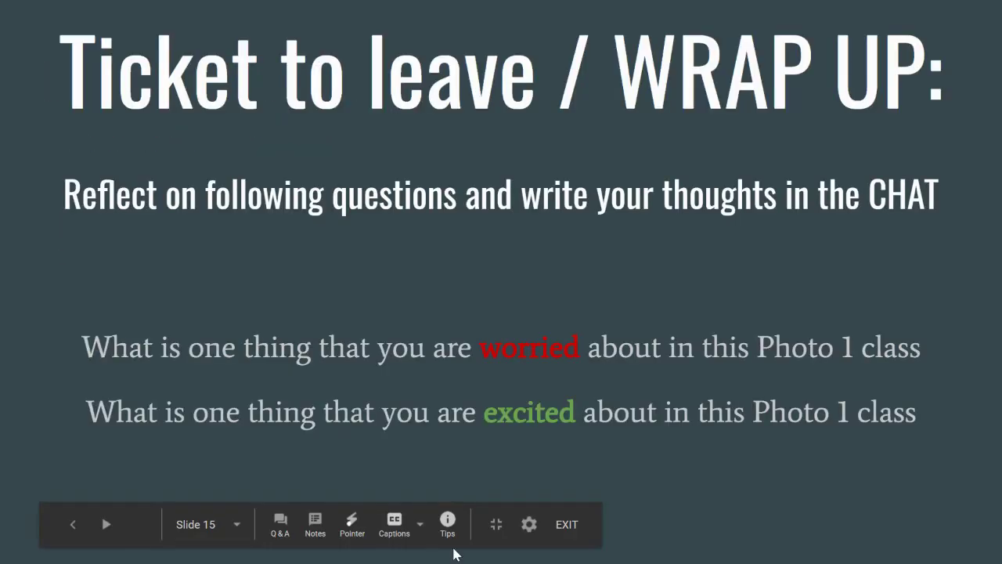
click(568, 524)
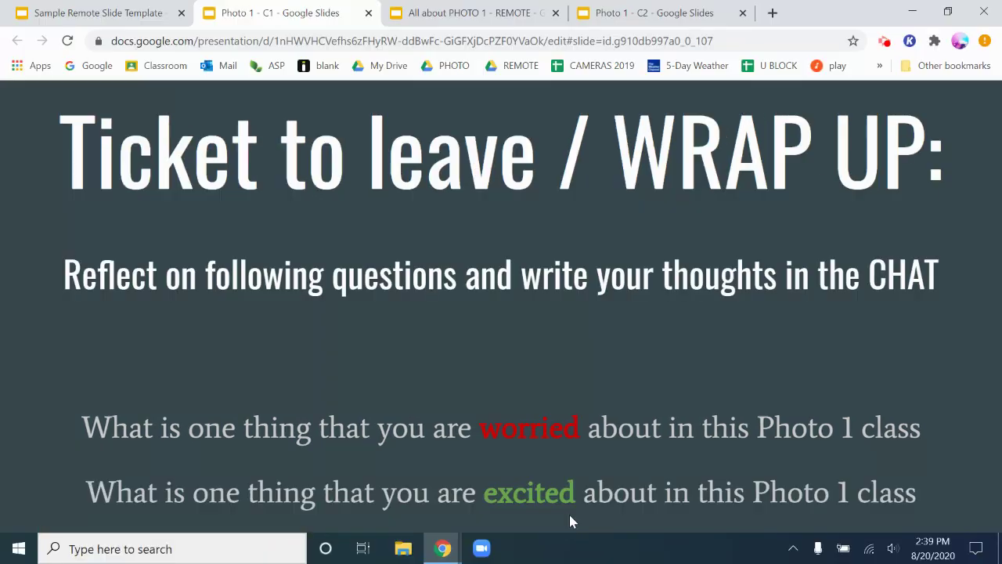
Make a copy of the entire Sample Remote Slide Template presentation named "Photo AP - 1" in the distance learning folder.
click(108, 15)
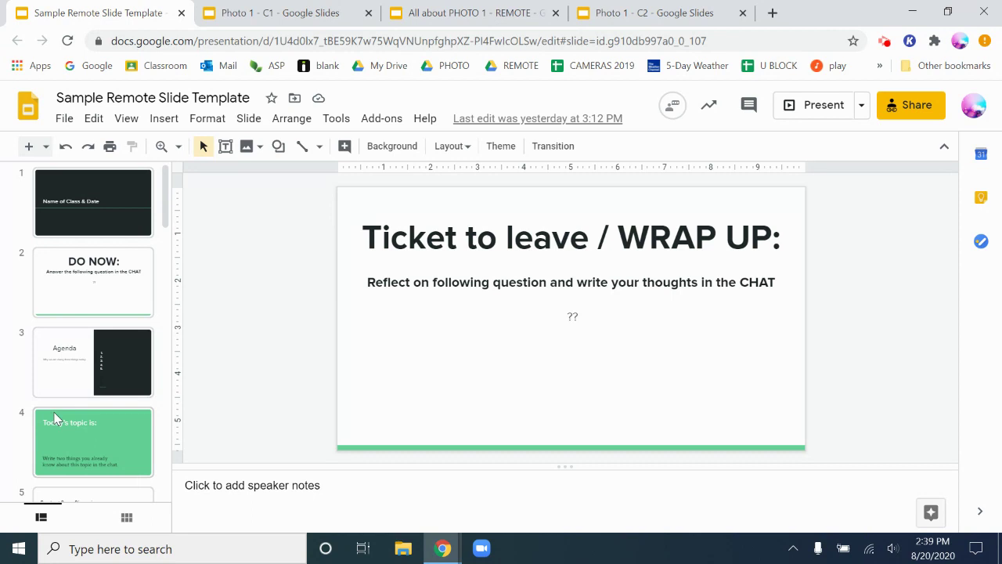
click(64, 118)
mouse_move(90, 260)
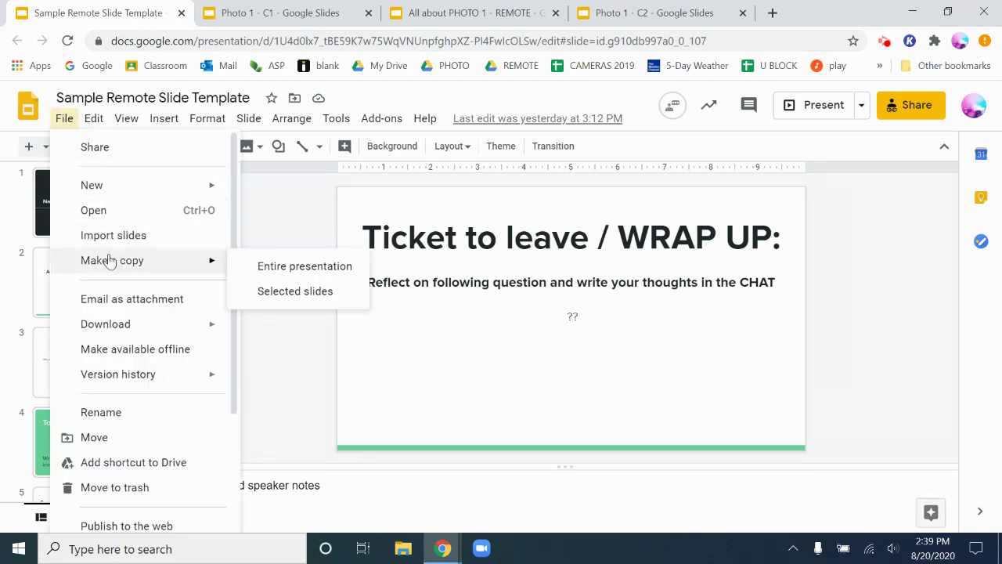
click(292, 268)
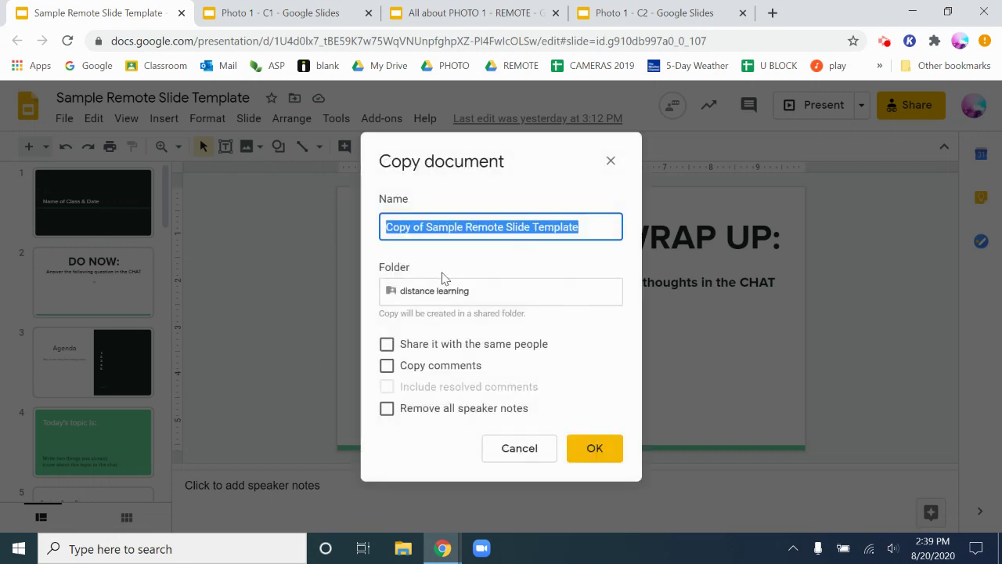
text(Photo)
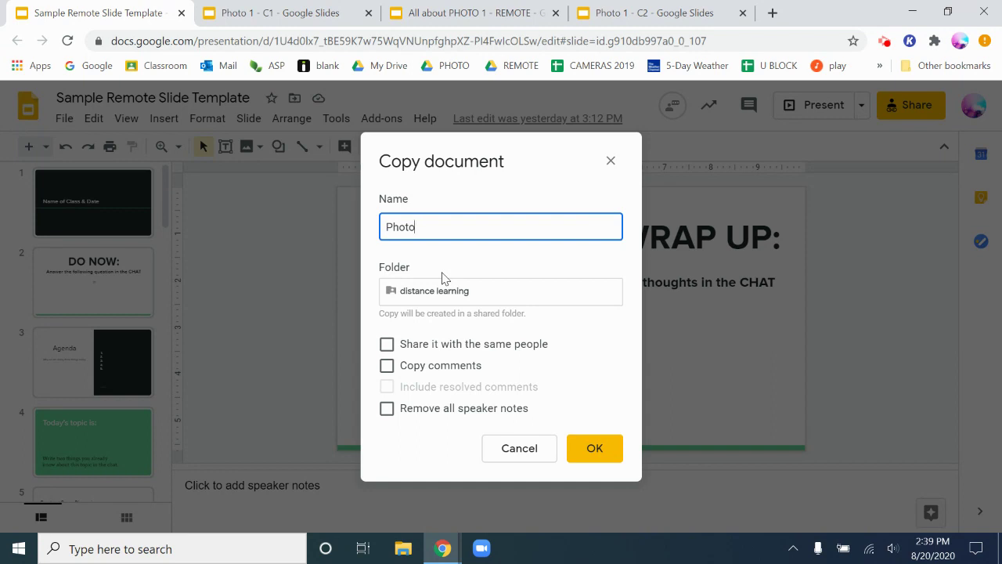
text( AP - 1)
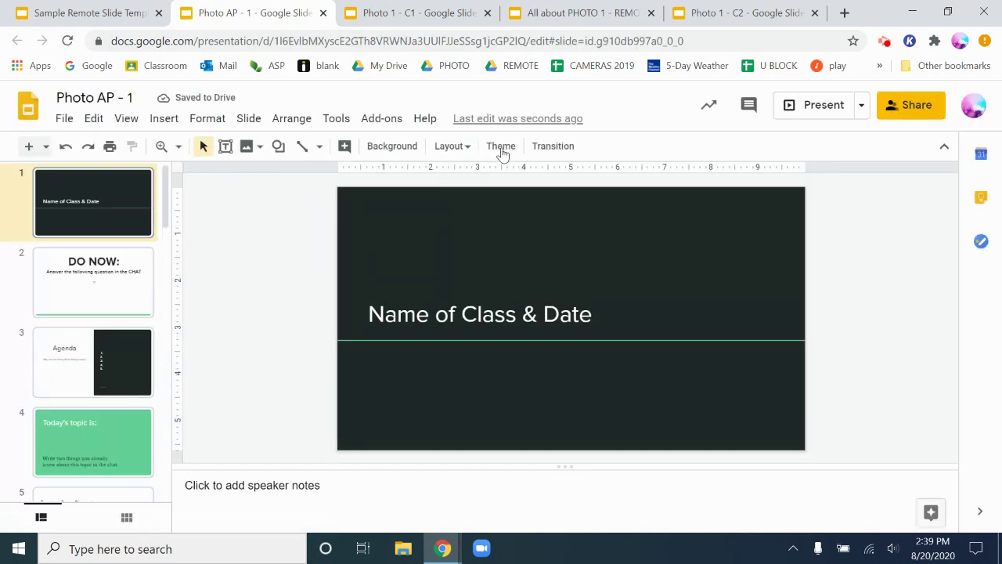
Look at the available themes for the Photo AP - 1 copy and view its DO NOW, Agenda and Breakout Room slides.
click(501, 146)
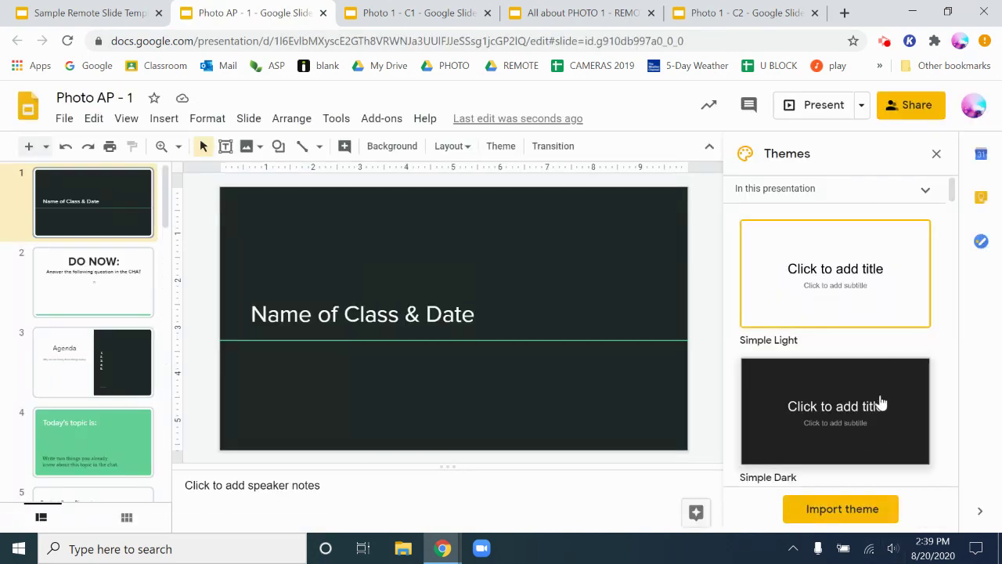
click(938, 154)
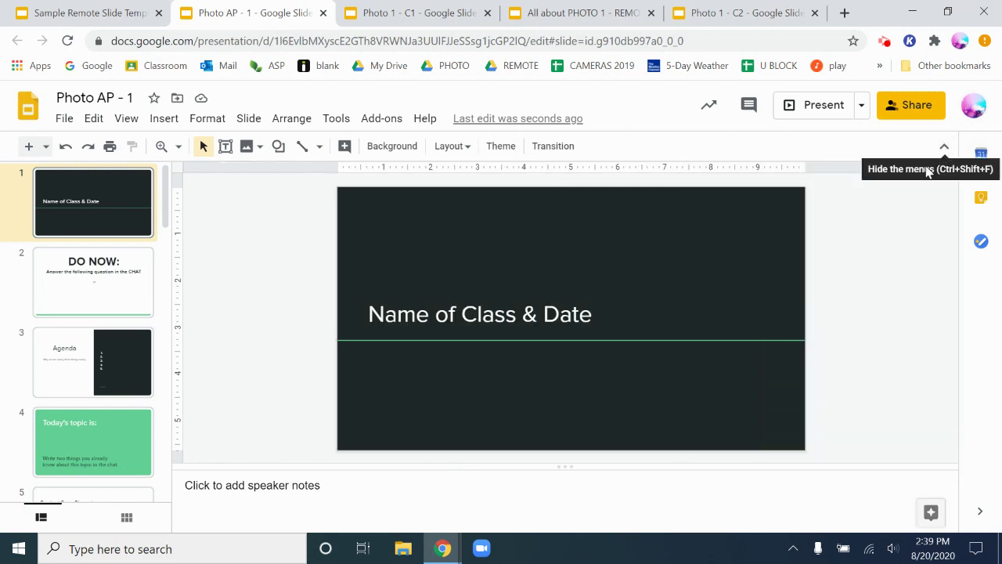
click(127, 283)
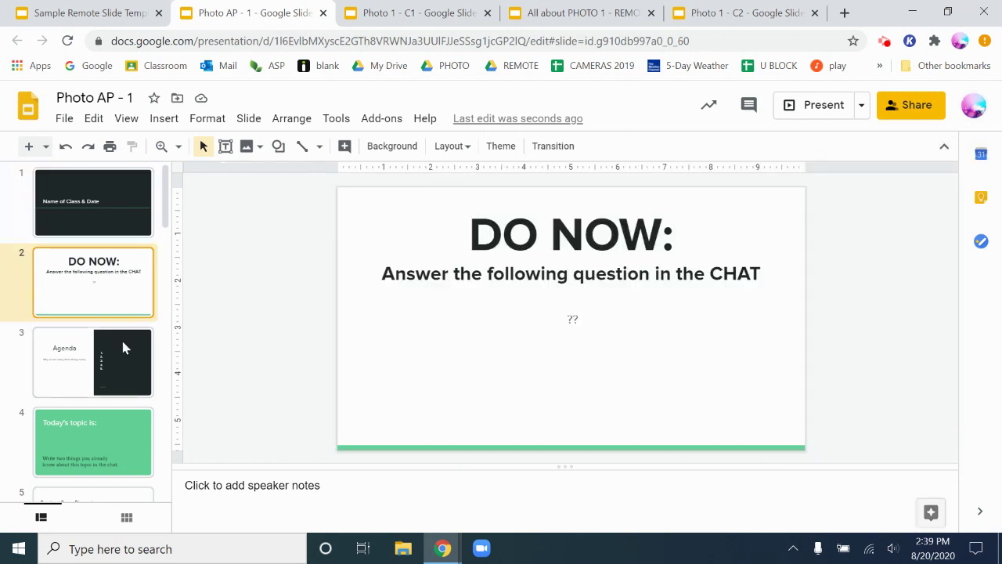
click(122, 353)
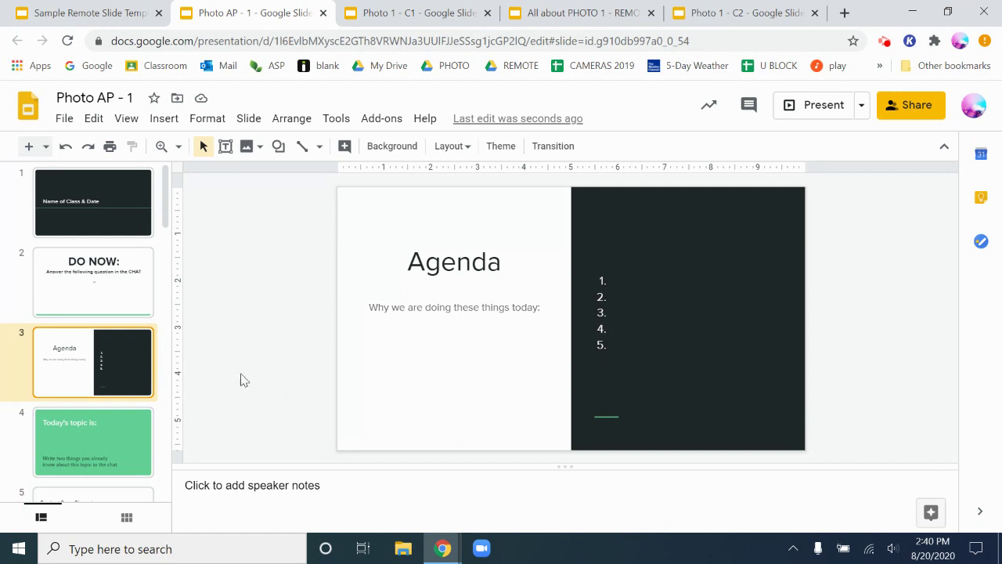
scroll(125, 436, down, 3)
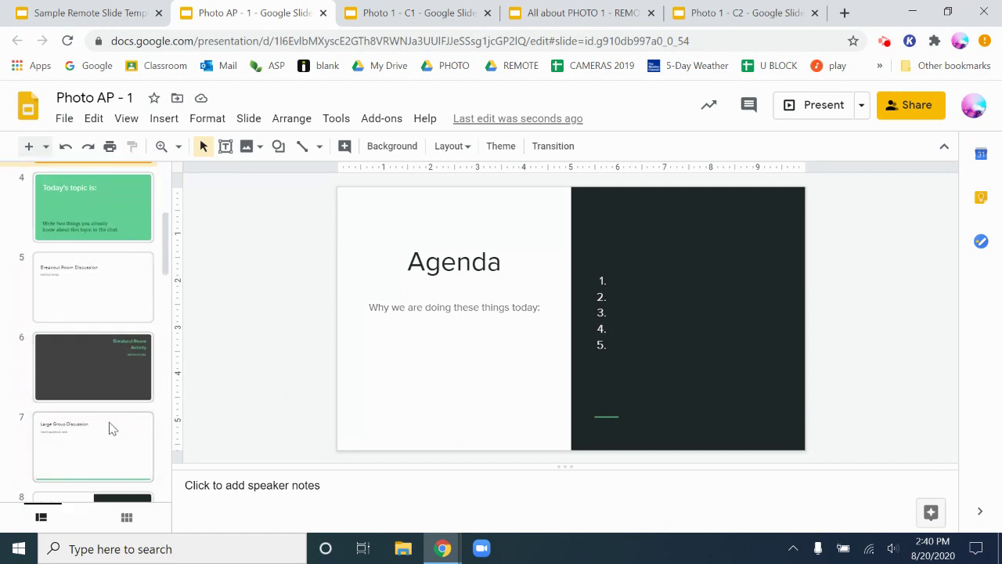
click(106, 293)
click(98, 368)
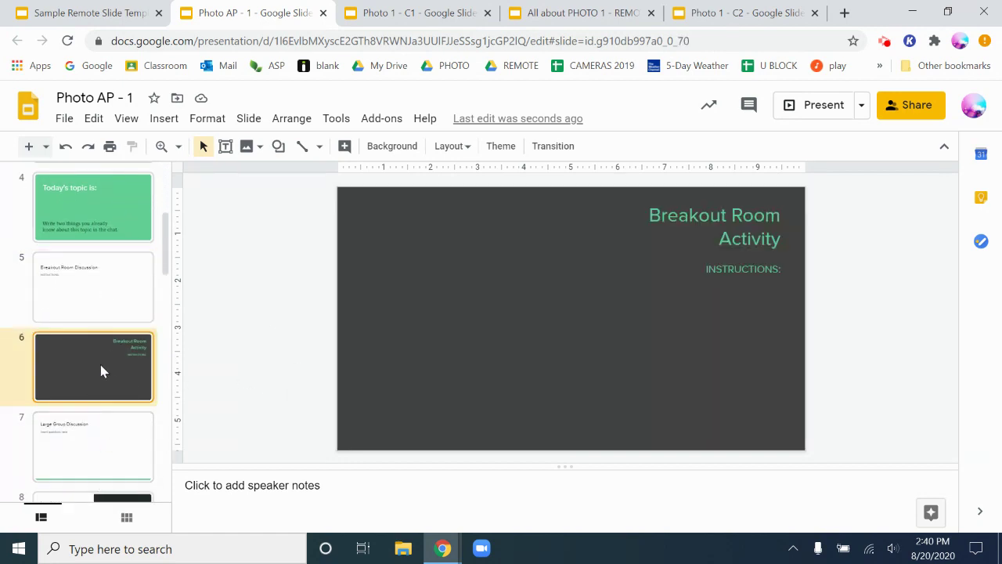
Review the copy's slides from Padlet Activity through the Shared Google Doc/Slides Activity and open the Work time slide.
scroll(93, 343, down, 4)
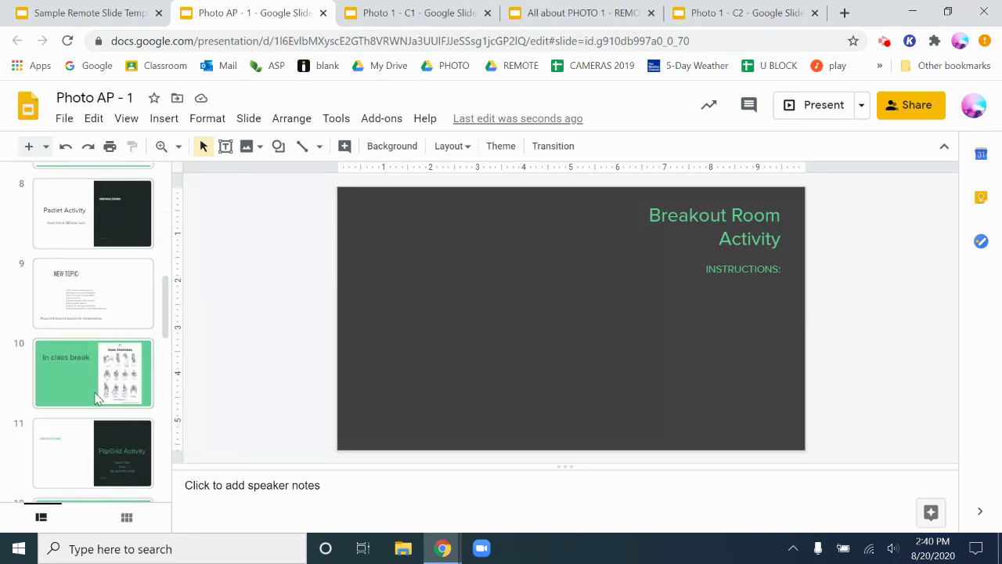
scroll(95, 398, down, 2)
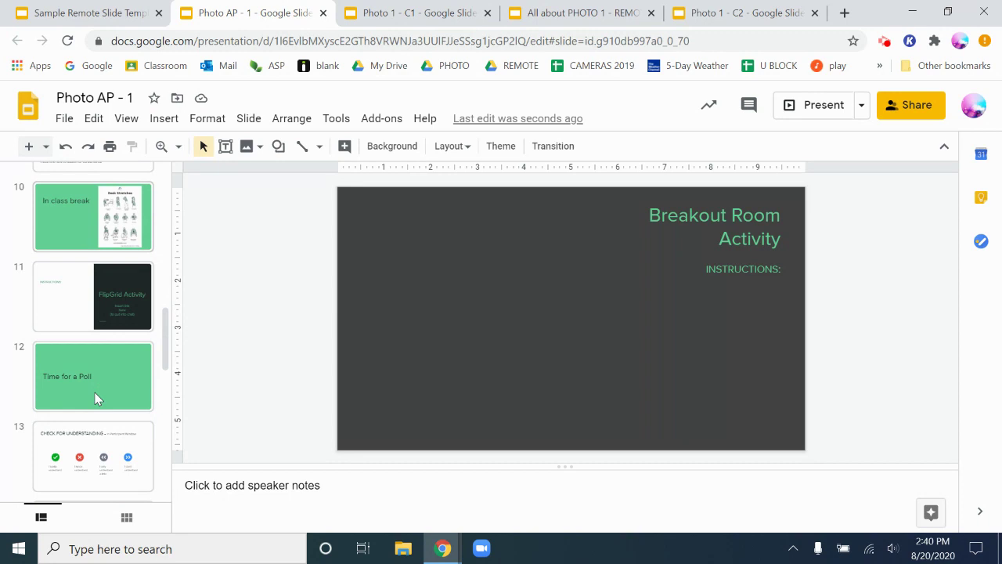
scroll(96, 398, down, 1)
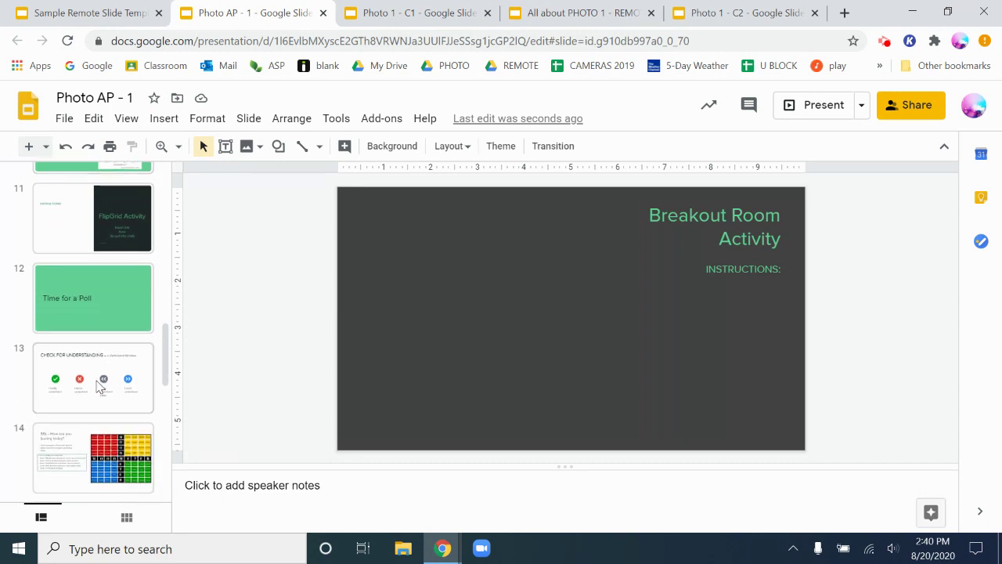
scroll(99, 385, down, 2)
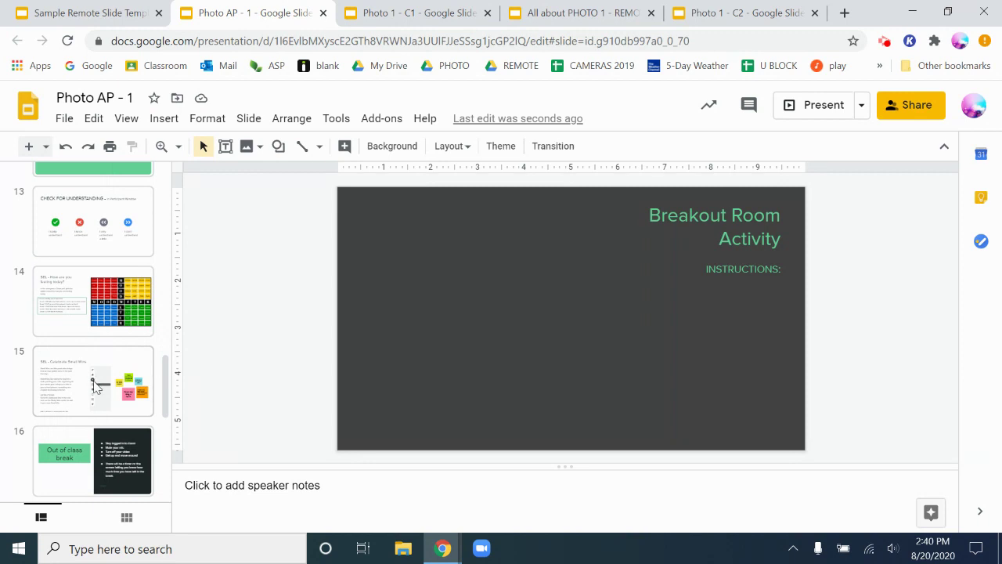
scroll(93, 384, down, 2)
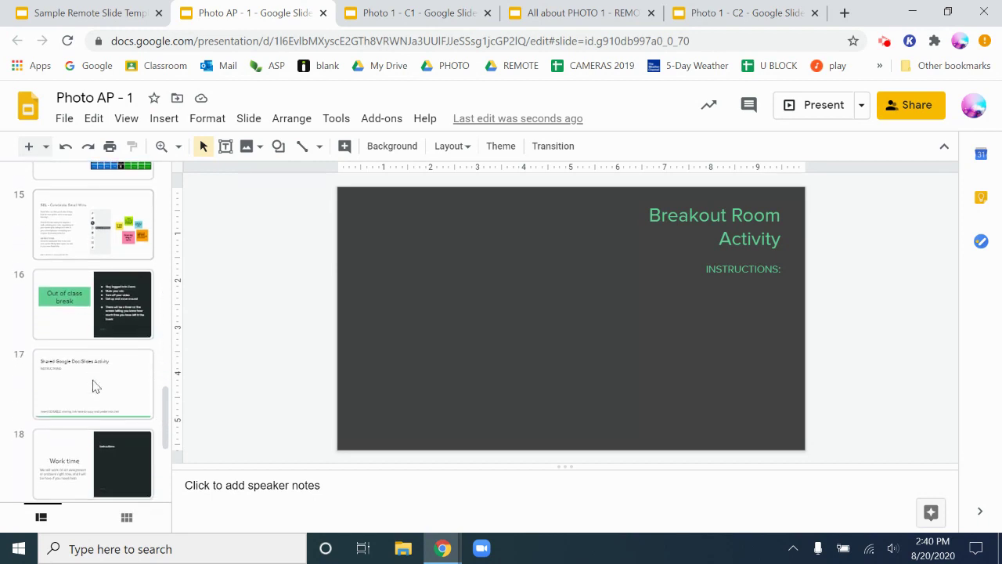
scroll(93, 386, down, 1)
click(92, 386)
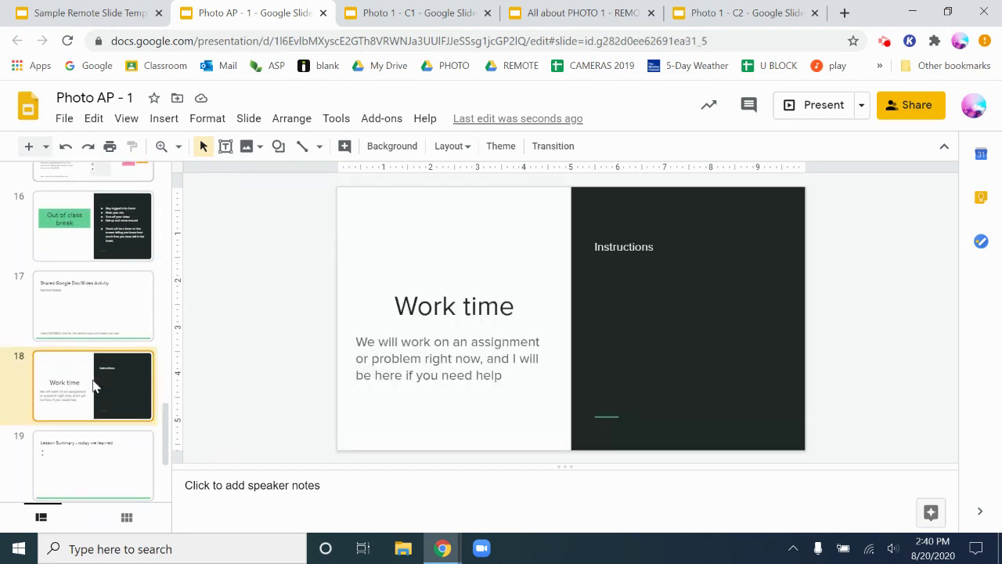
View the Lesson Summary, YOUR HOMEWORK & DUE DATES and Ticket to leave / WRAP UP slides, and return to the start of the slide list.
scroll(93, 382, down, 2)
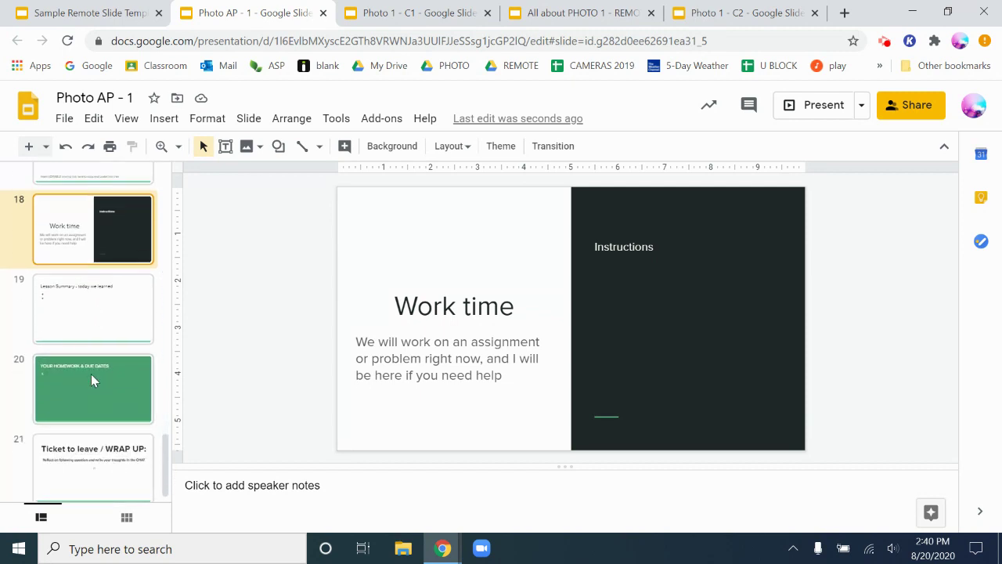
click(91, 327)
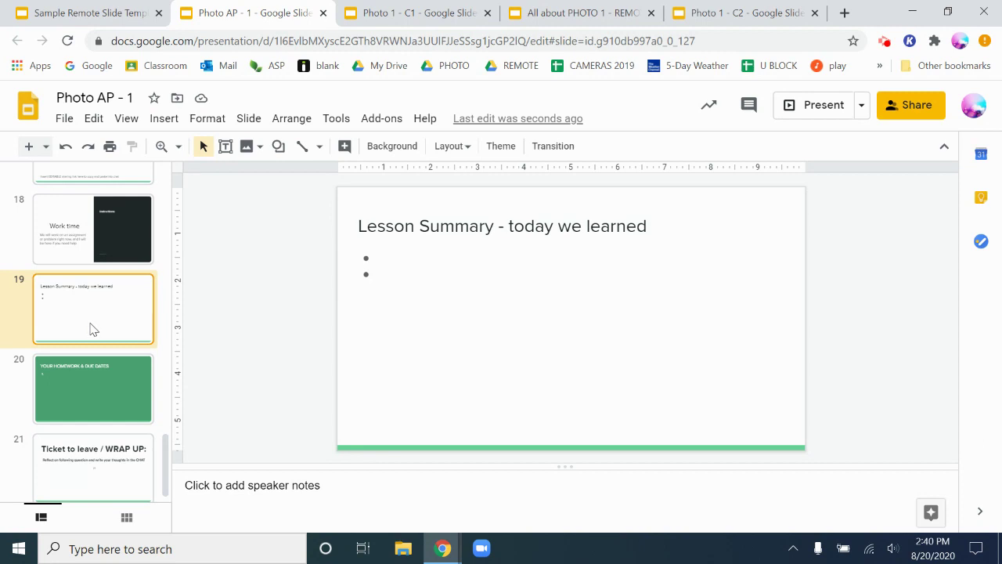
scroll(91, 329, down, 1)
click(64, 373)
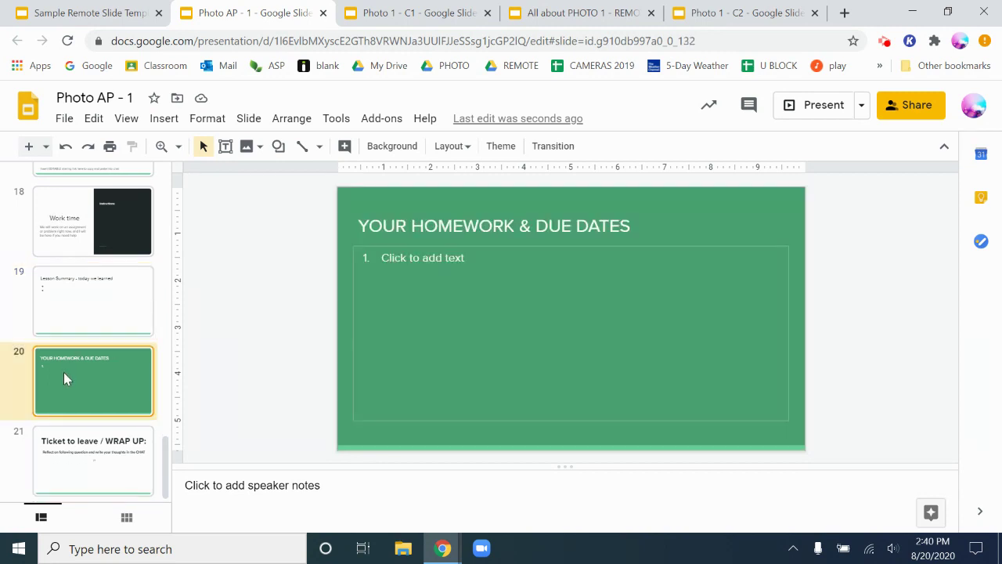
click(111, 452)
scroll(109, 452, up, 8)
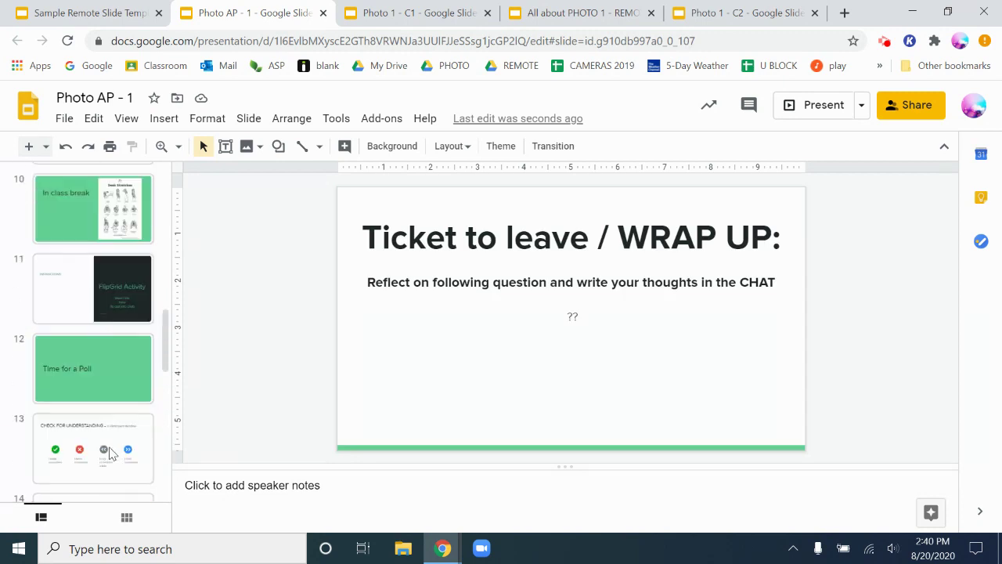
scroll(110, 453, up, 5)
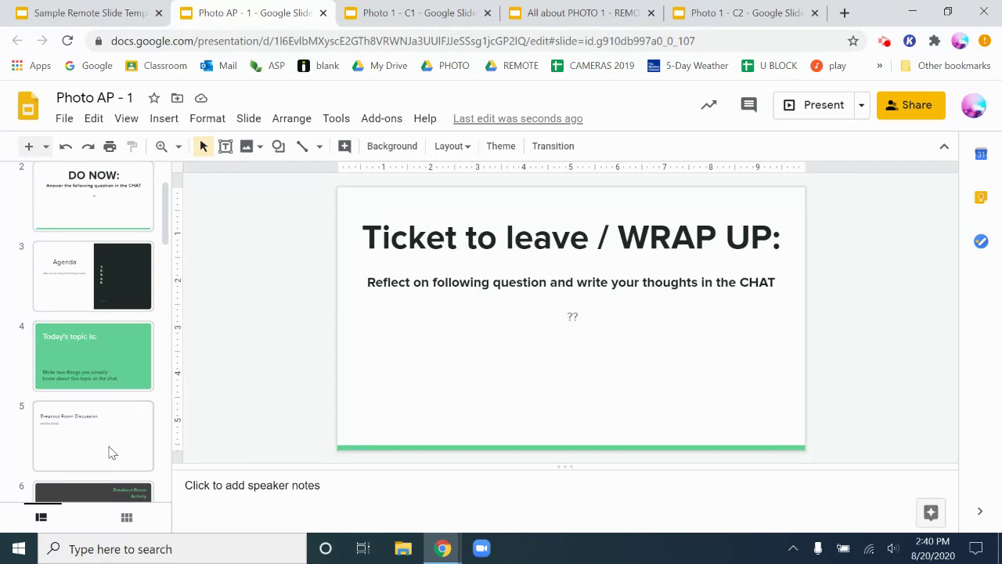
scroll(110, 452, up, 1)
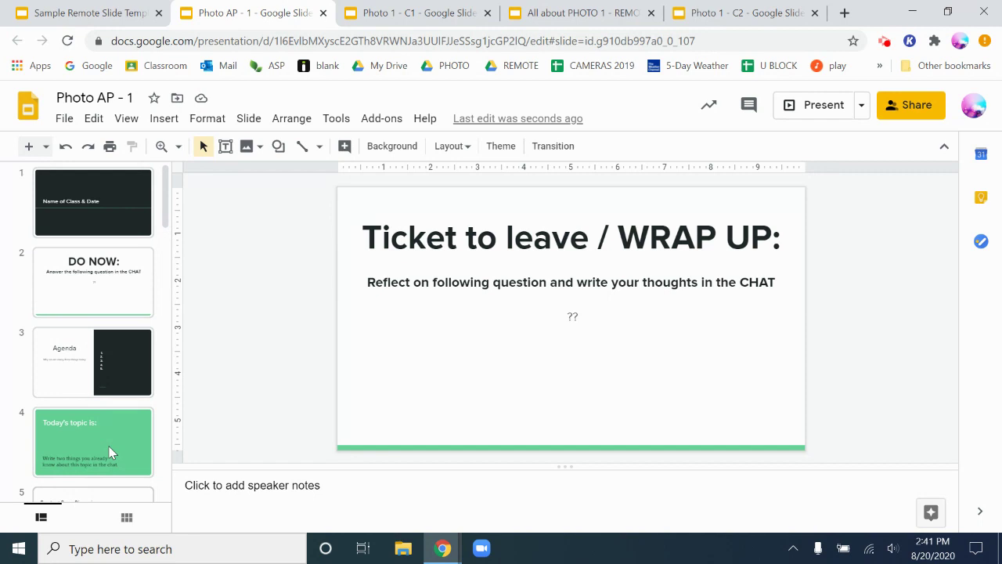